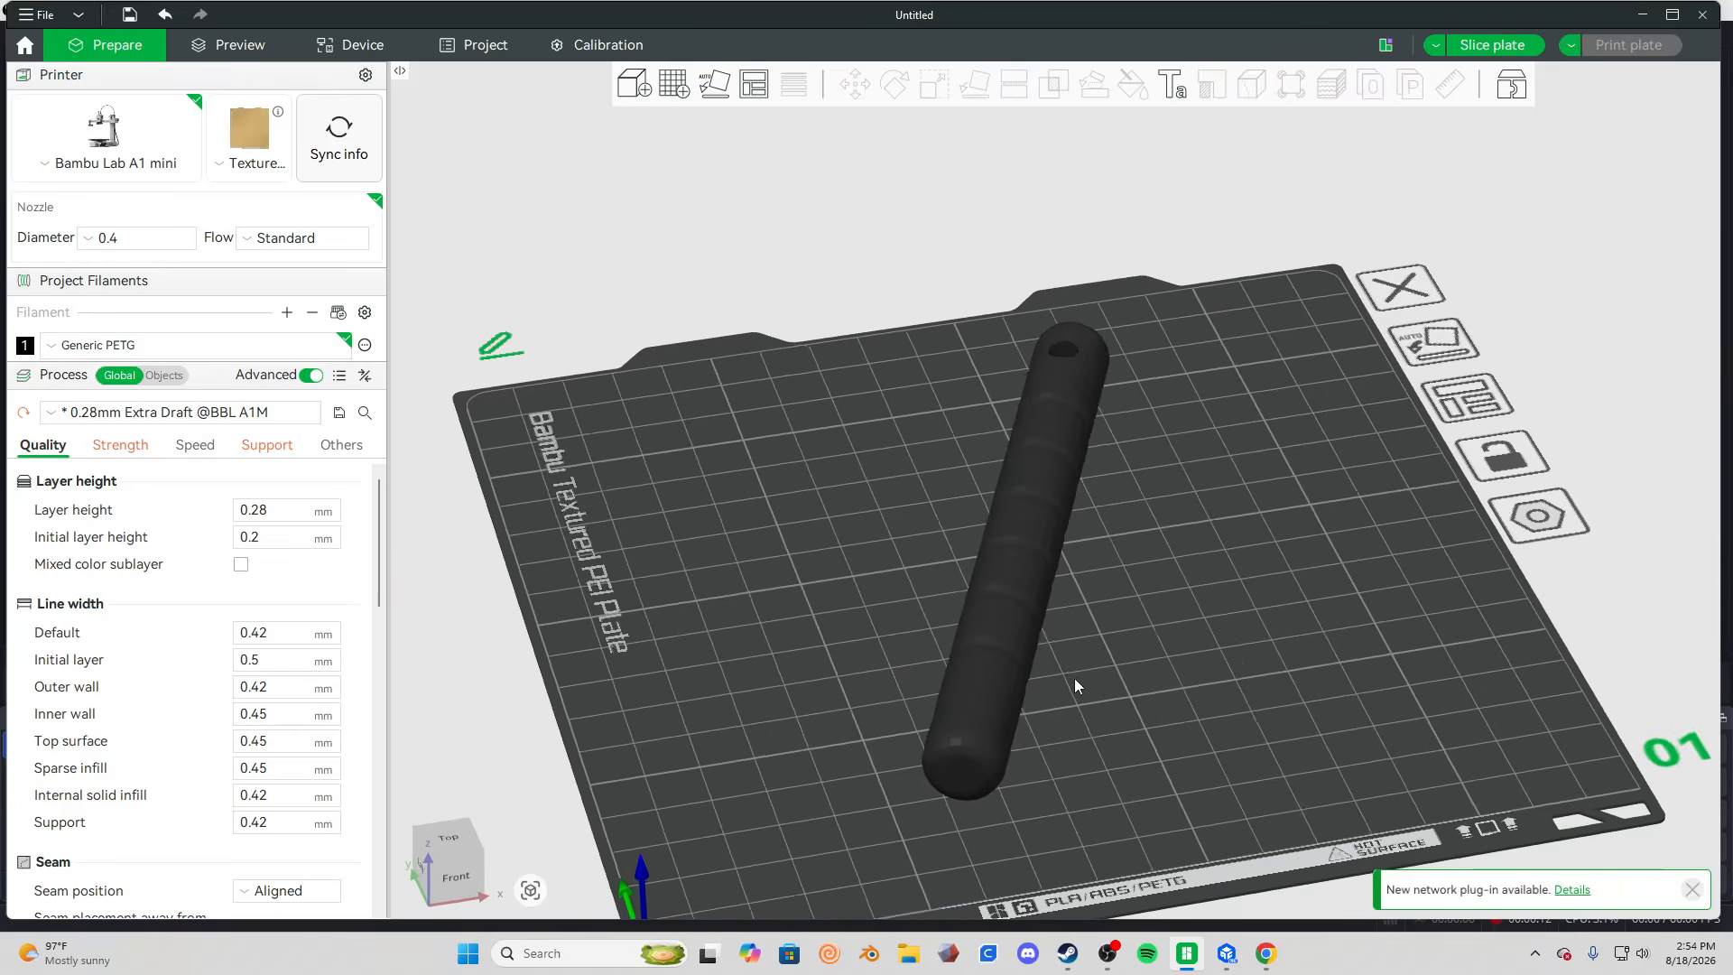
Examine the Kubotan model lying flat on the plate from above and from low side angles.
click(1054, 480)
drag(1361, 544, 990, 443)
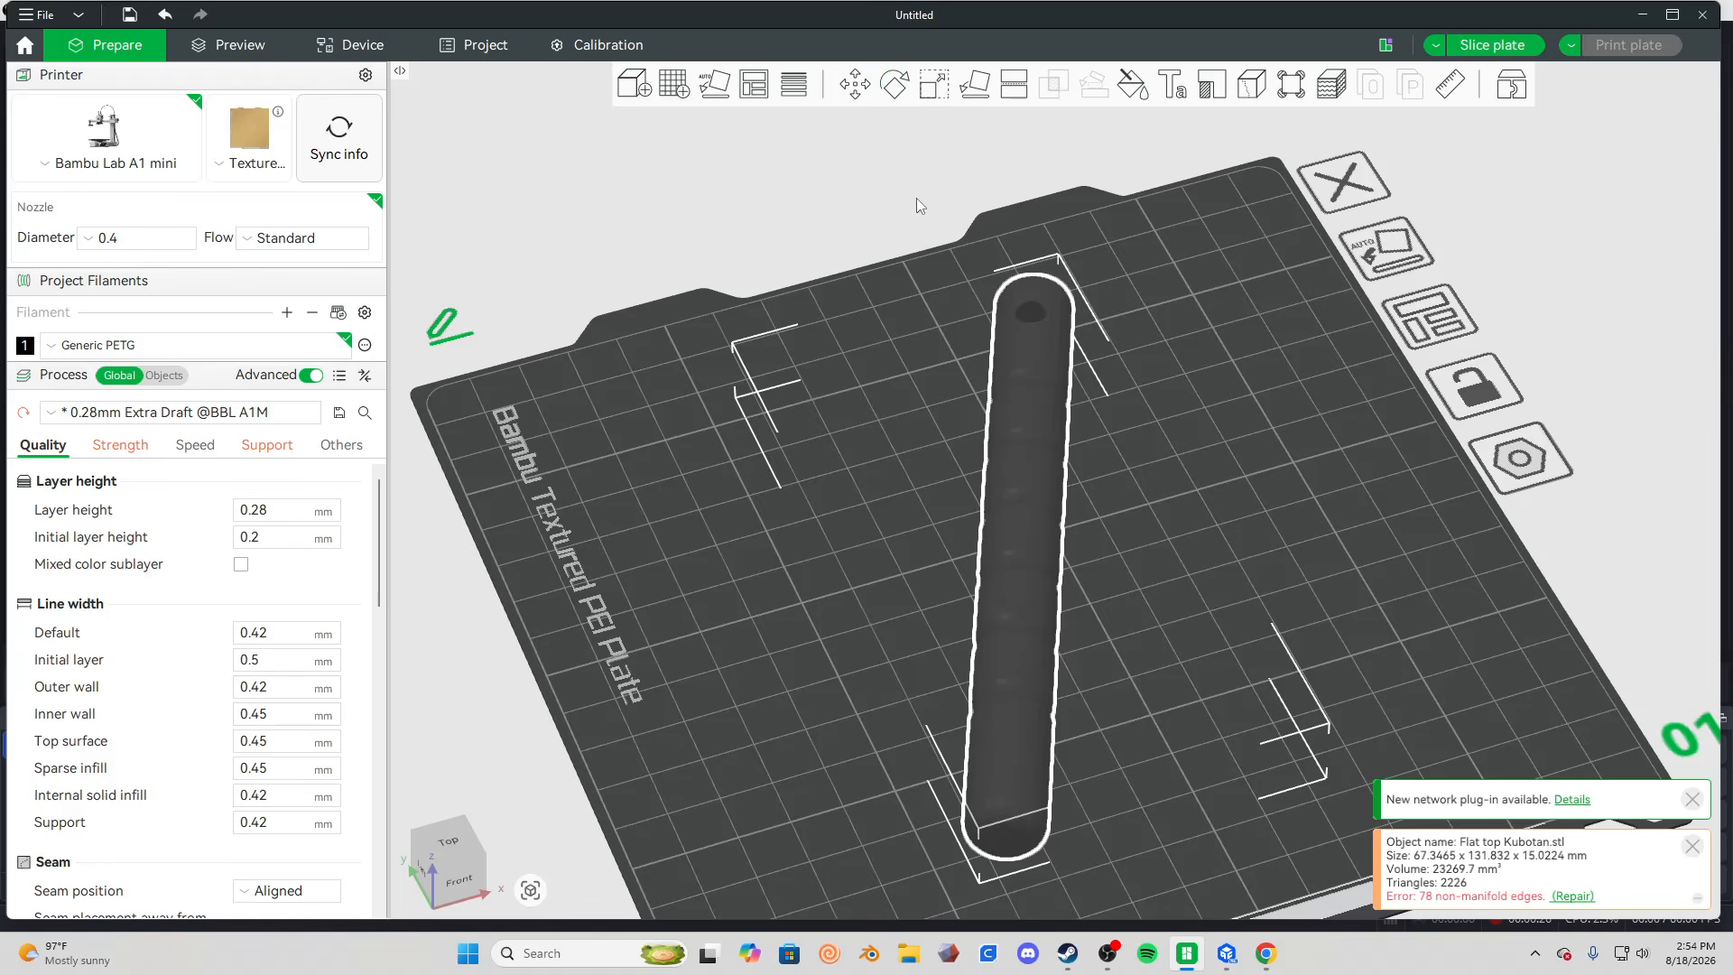
click(620, 484)
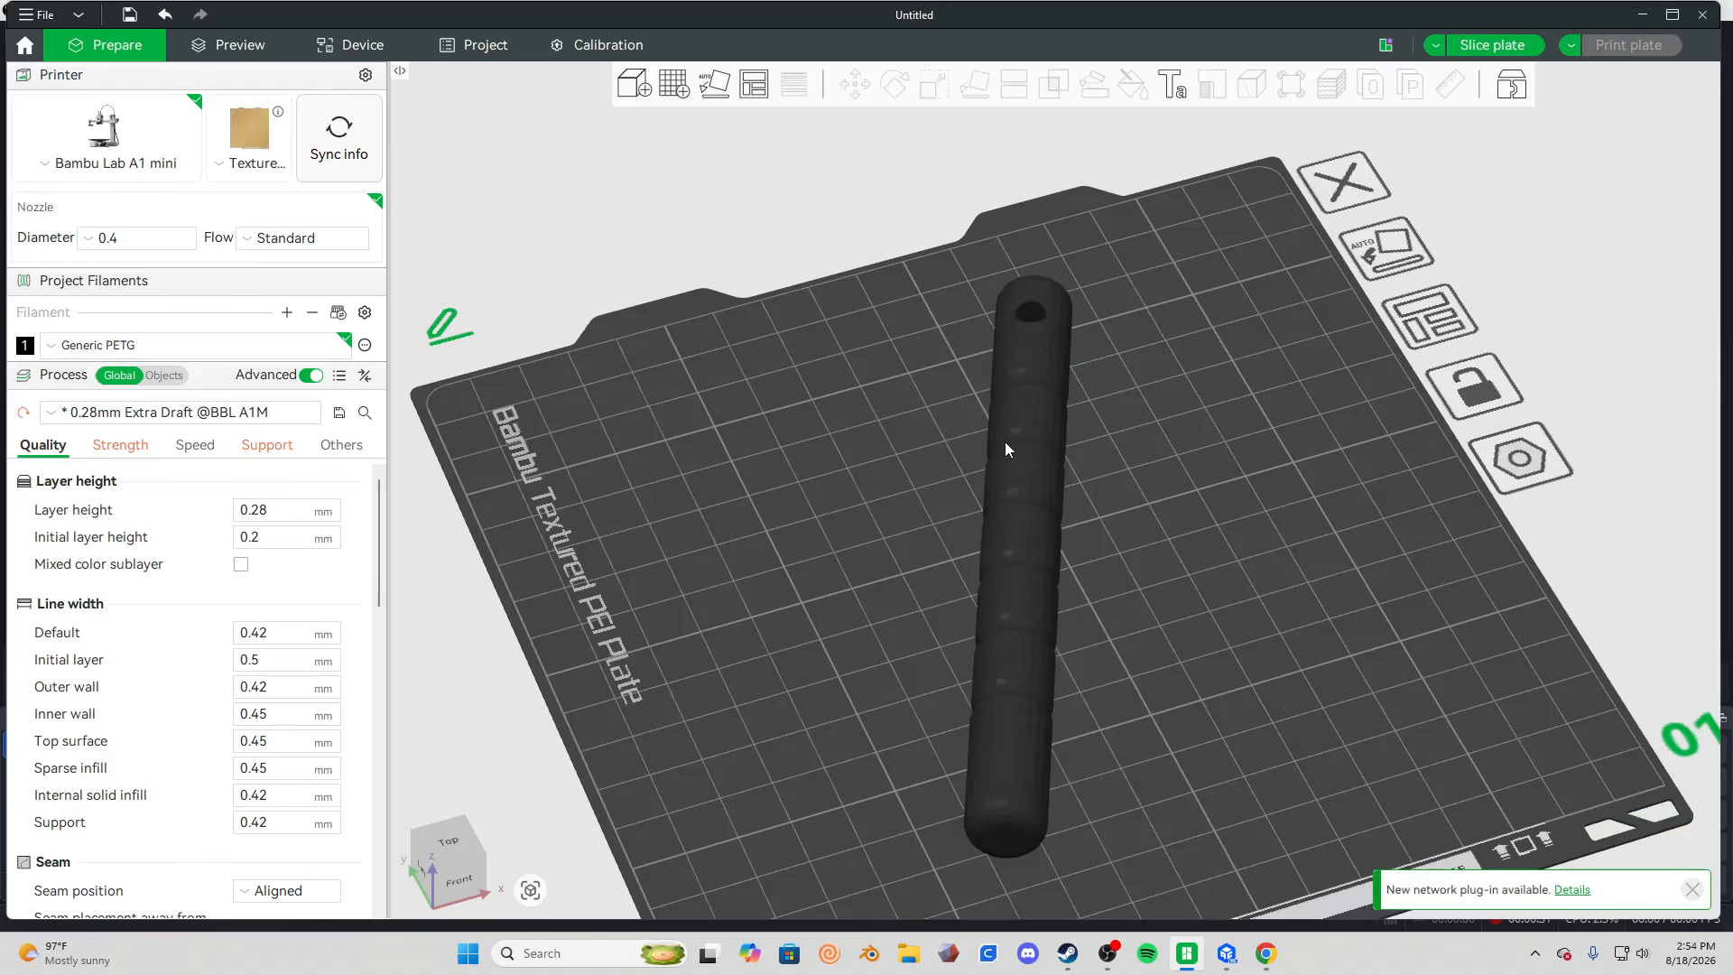
click(996, 567)
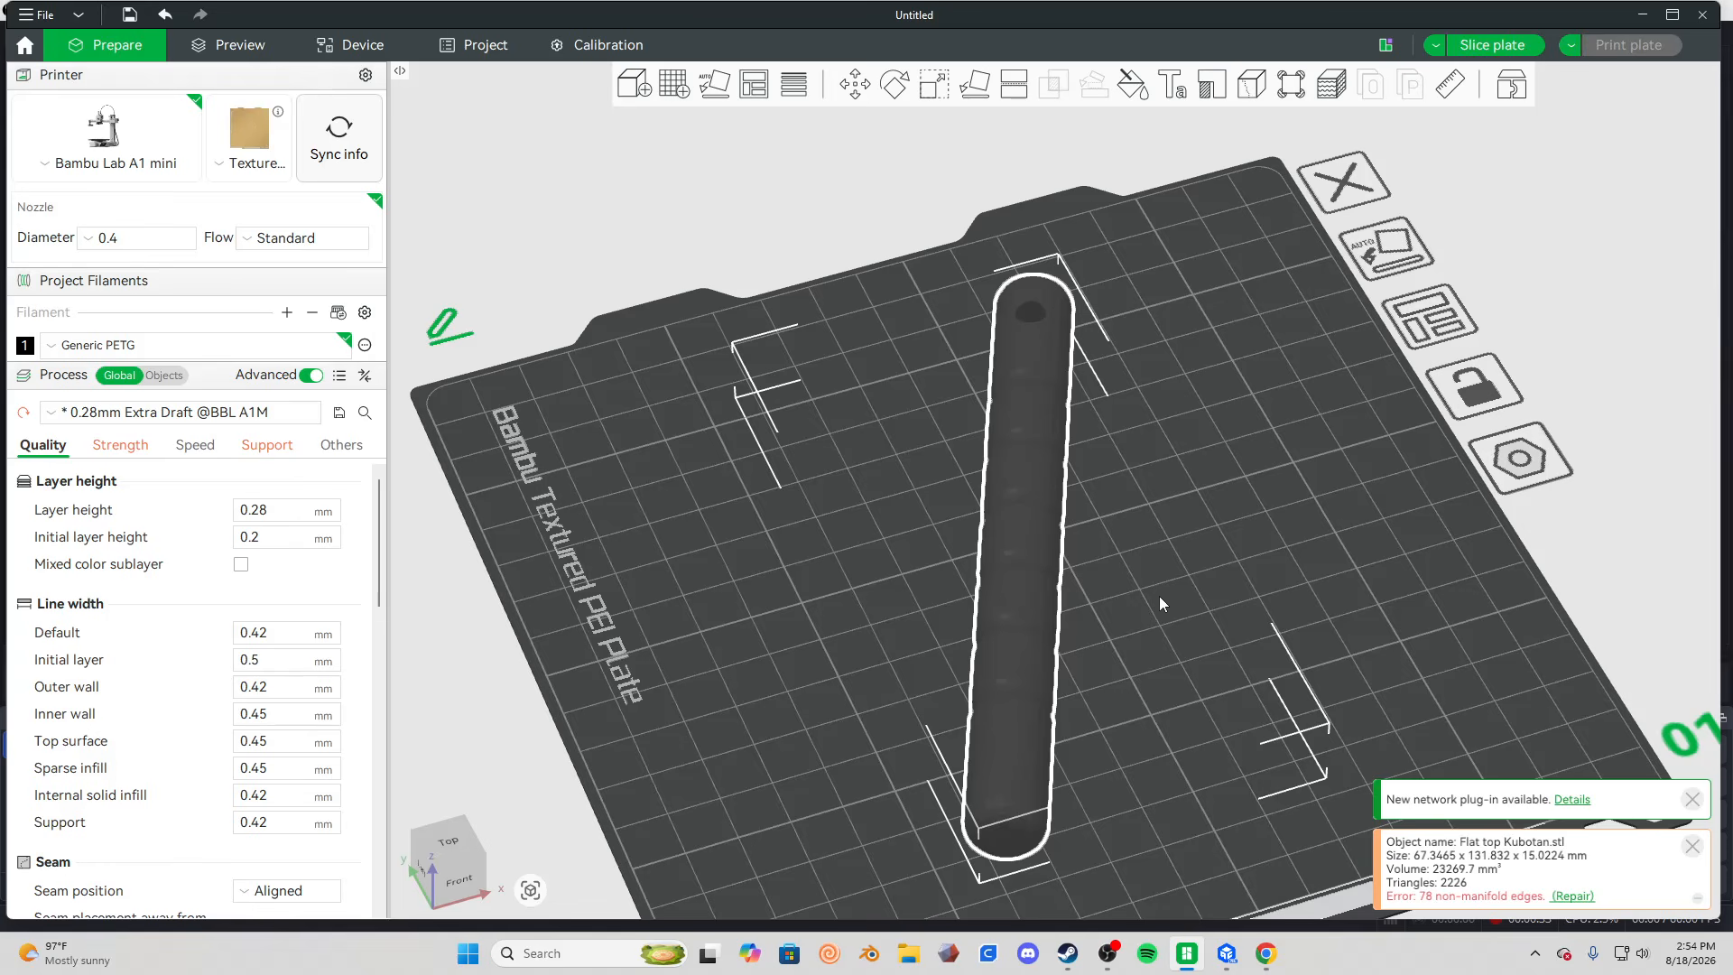
click(895, 84)
drag(1285, 403, 1303, 408)
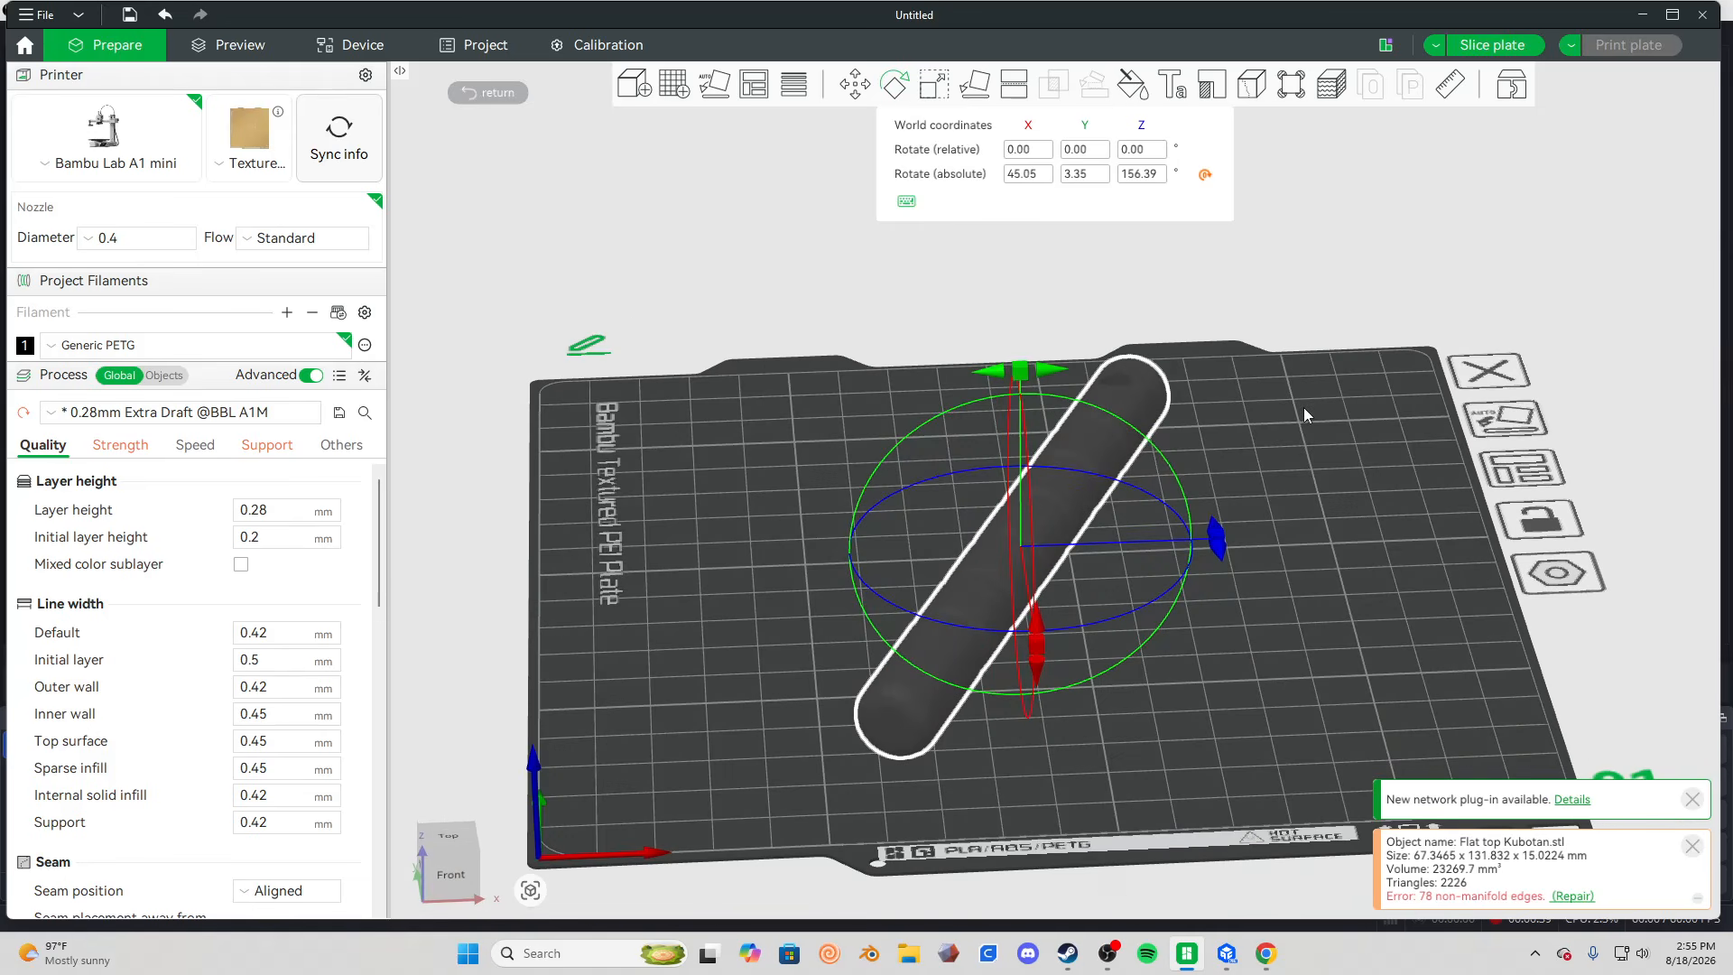
drag(1334, 501, 1066, 402)
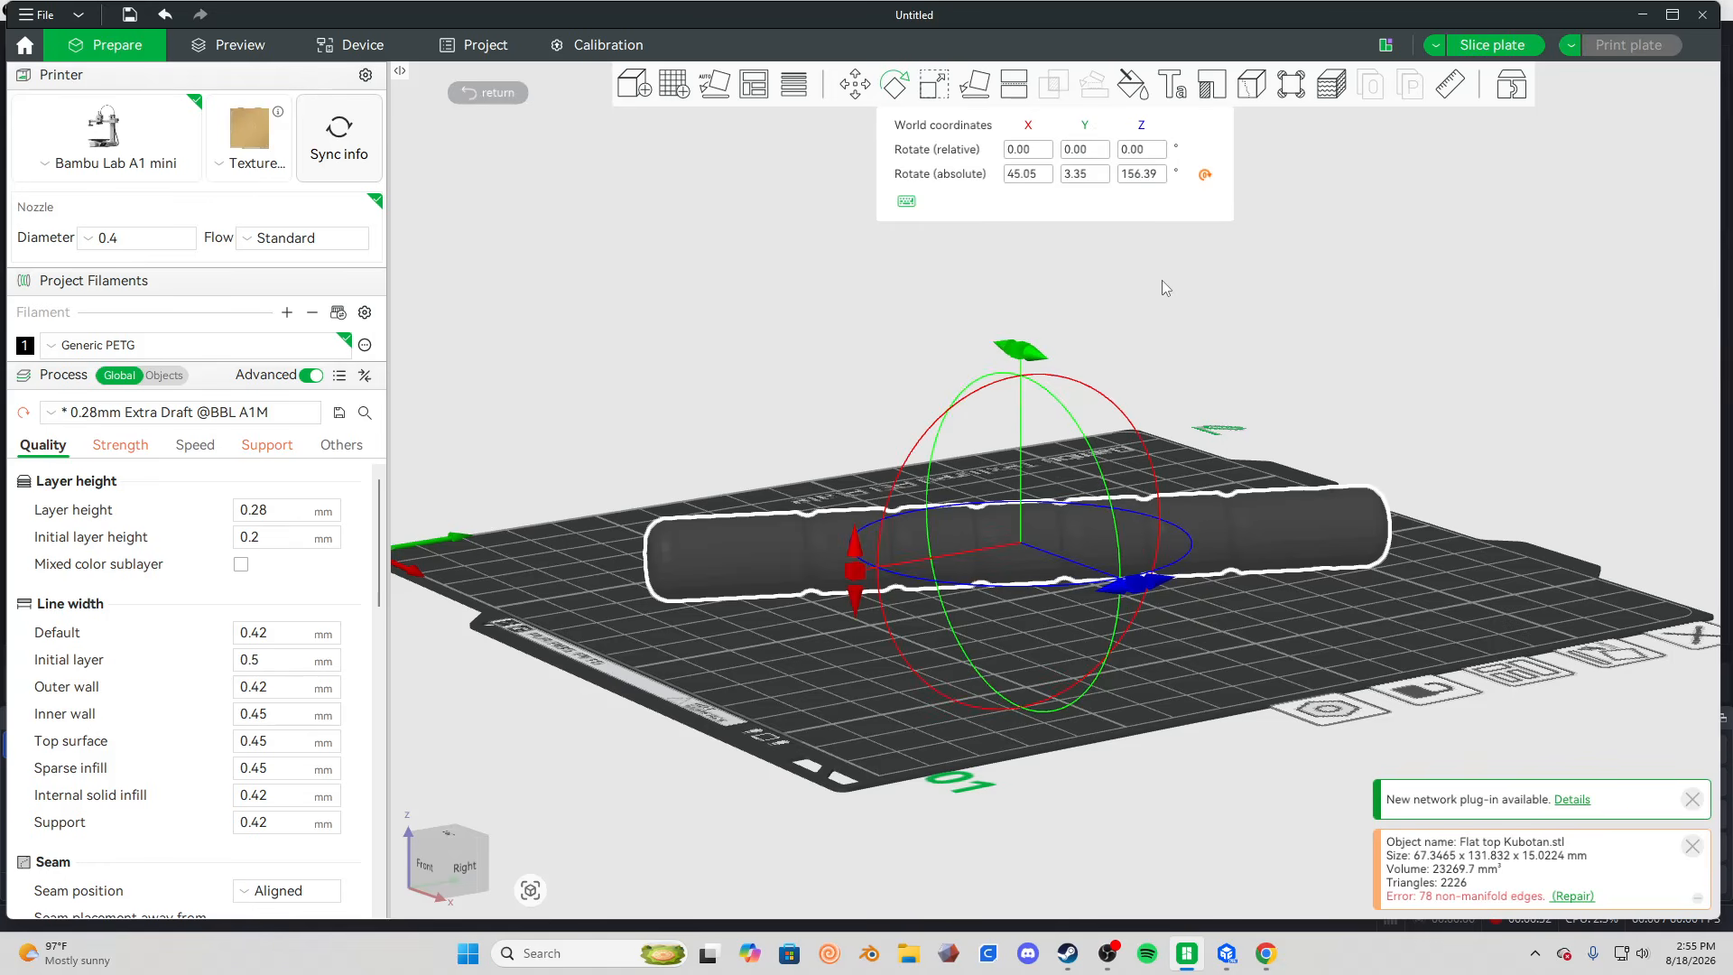
drag(1162, 287, 1352, 504)
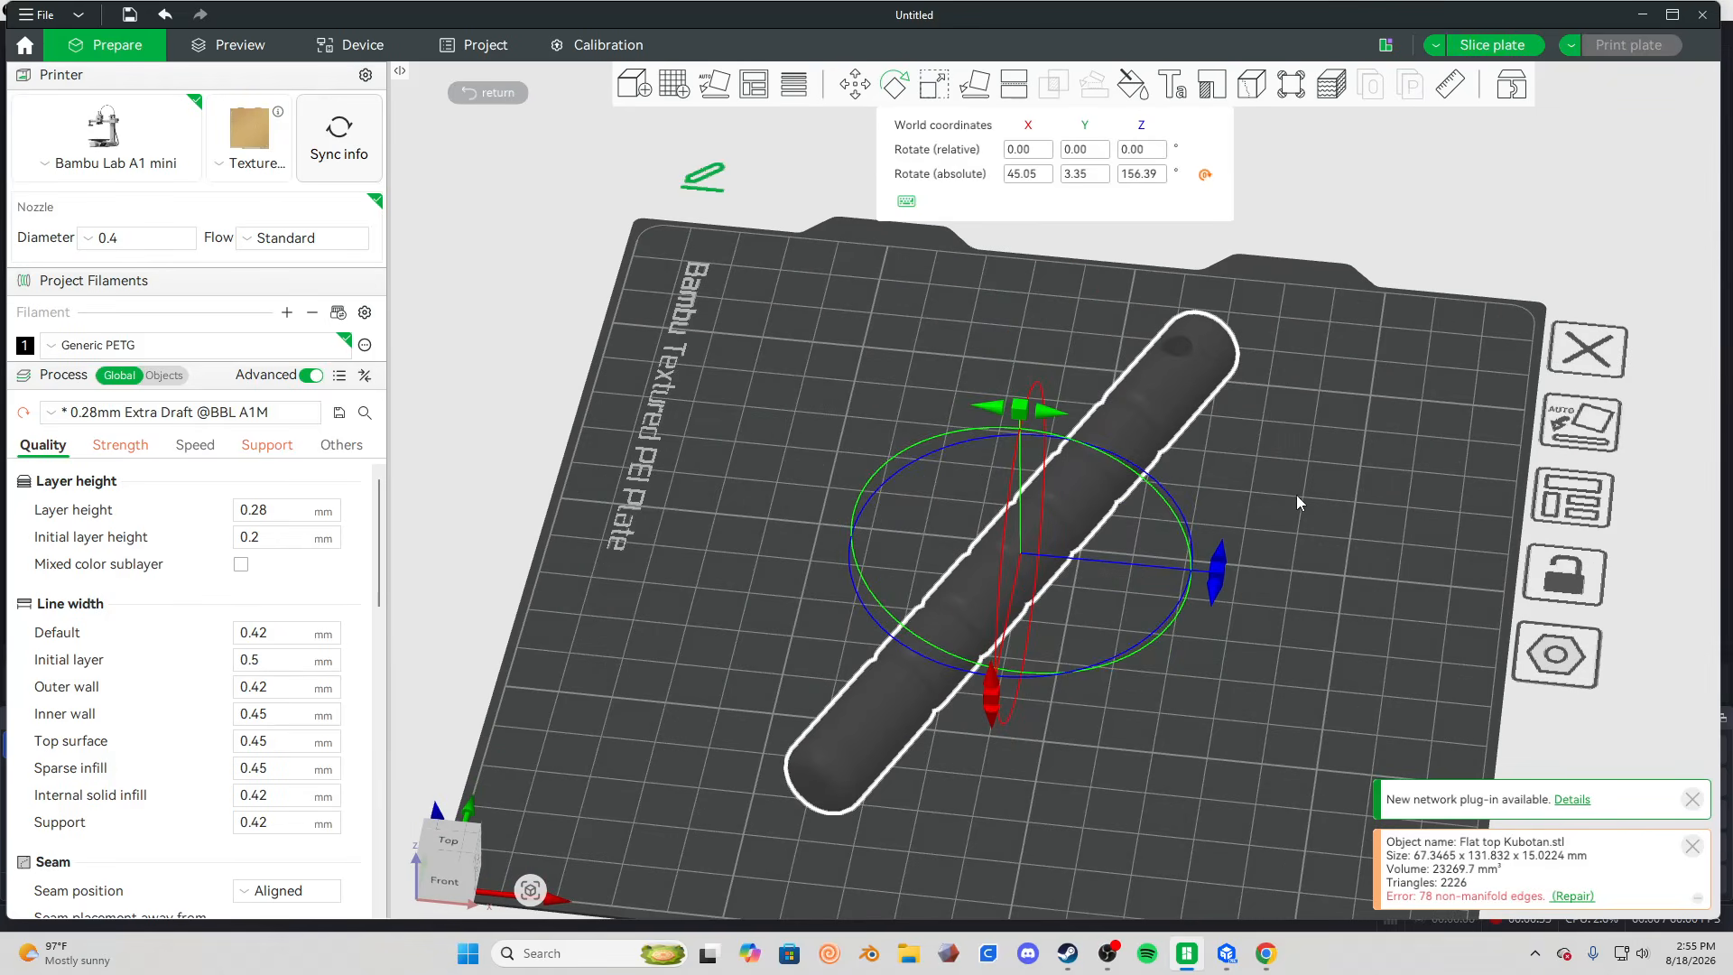
drag(1253, 542, 1198, 588)
click(1366, 585)
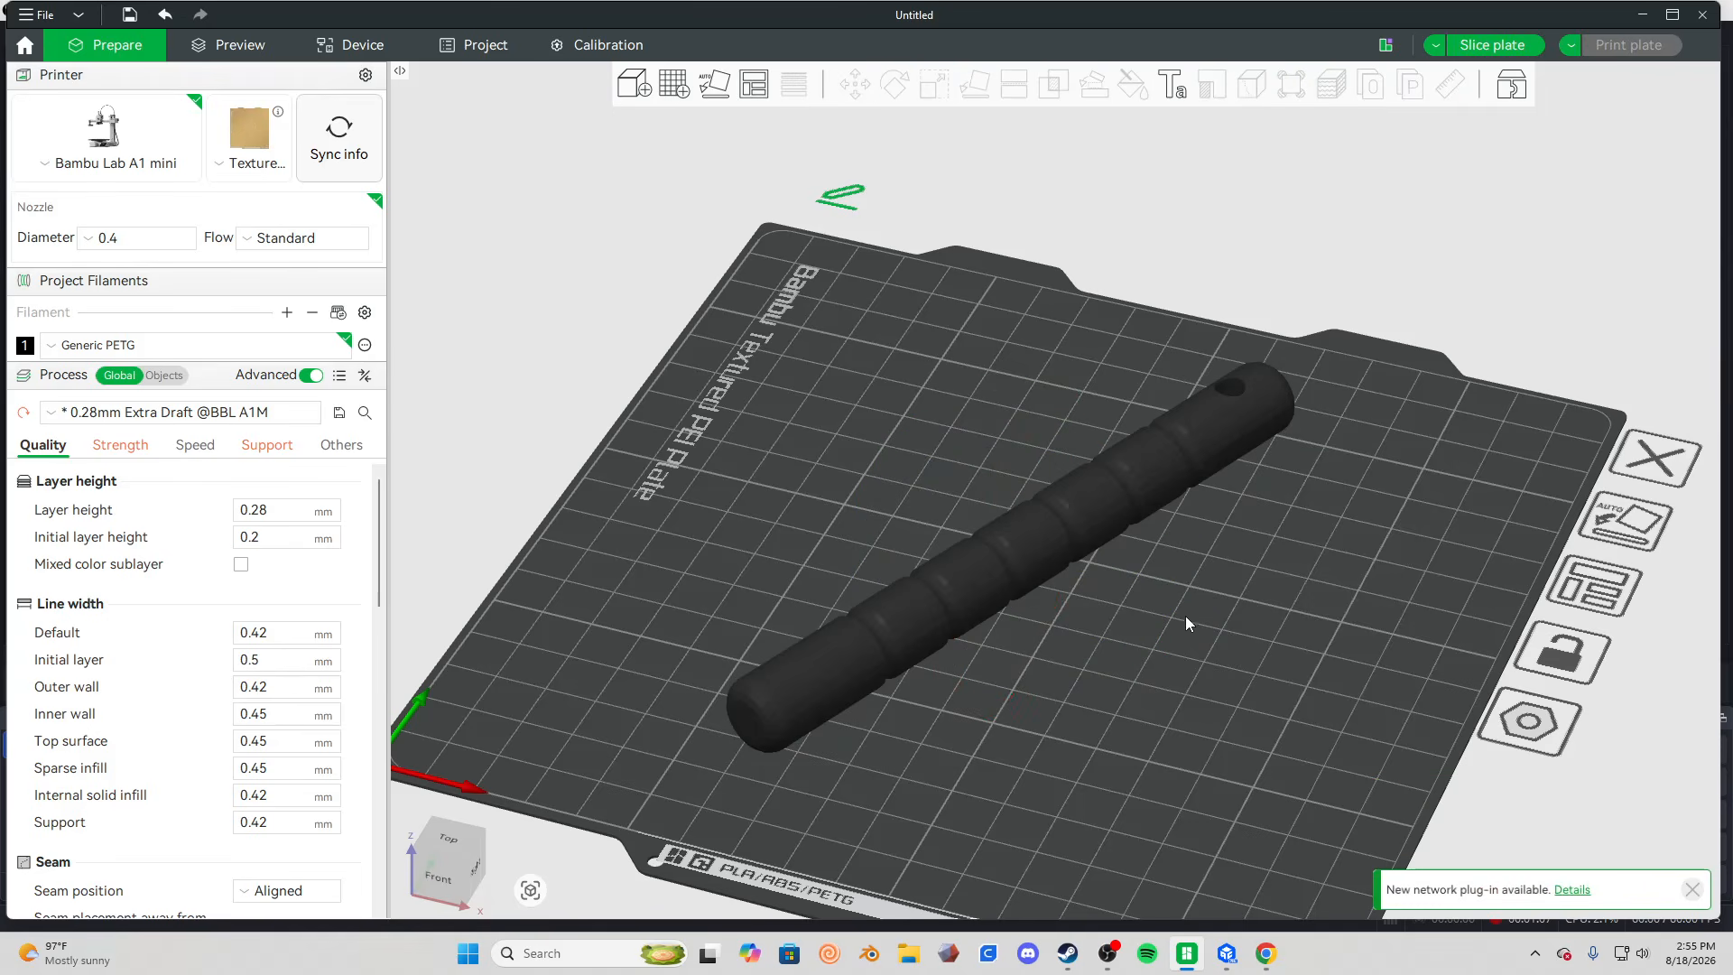
Rotate the model about the Z axis to an absolute Z angle of 86.39° so it lies across the plate.
click(1091, 515)
click(894, 85)
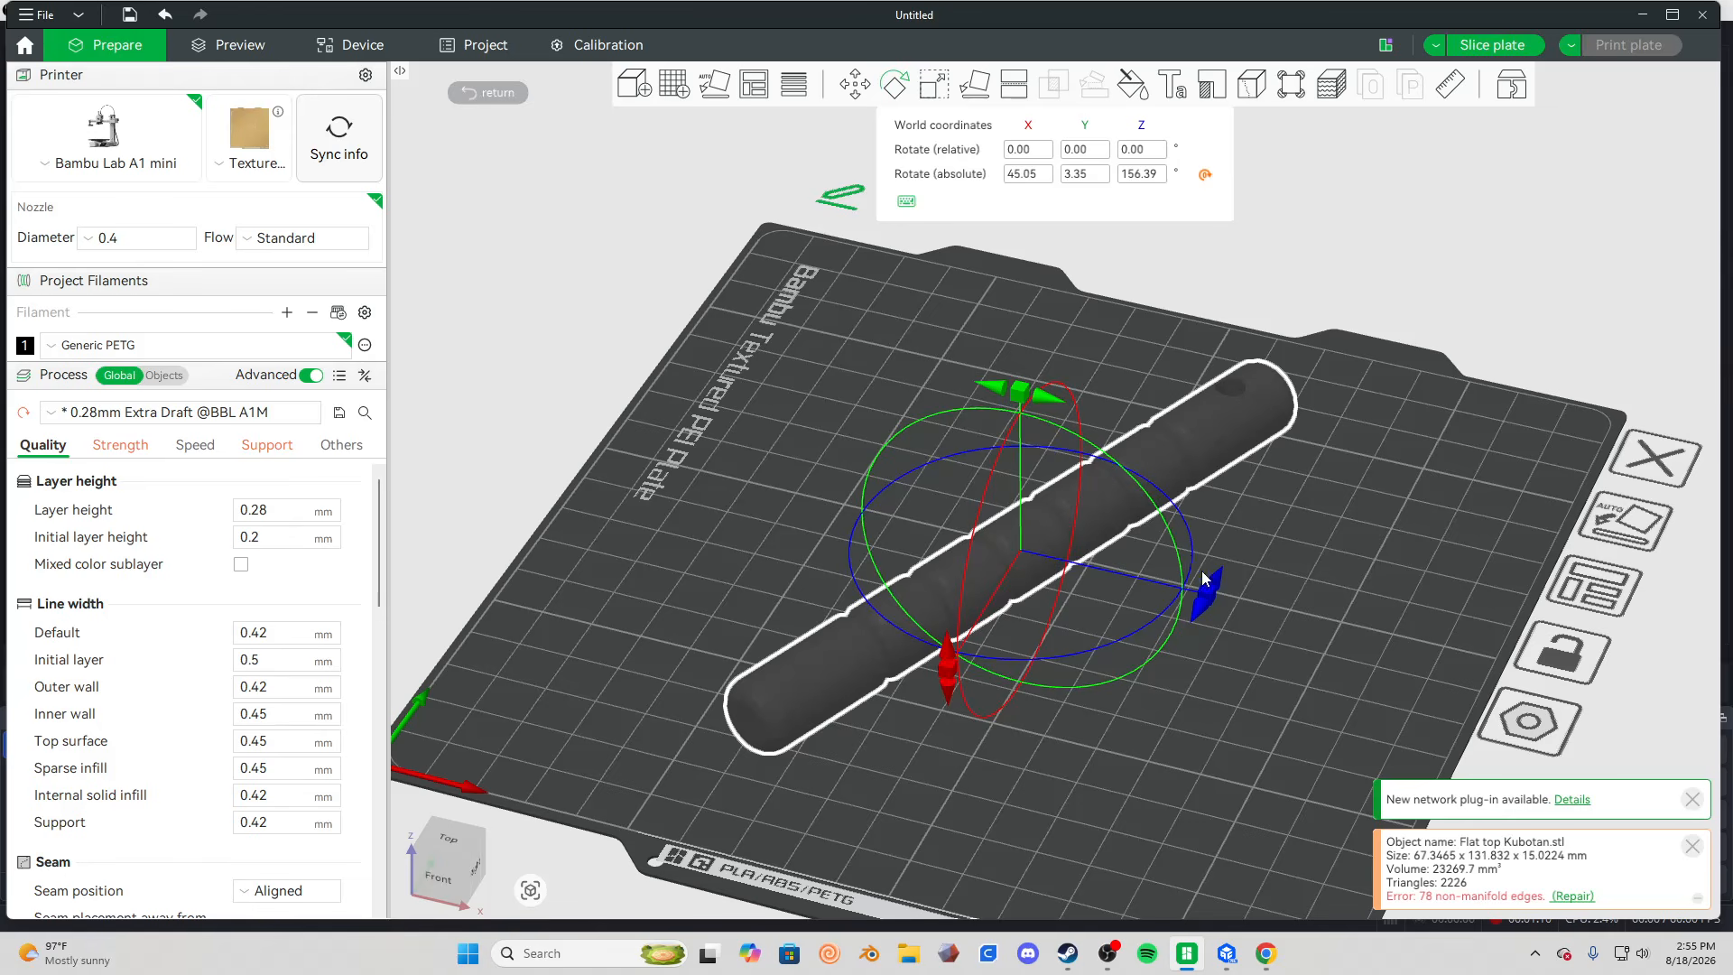
drag(1211, 588, 1075, 562)
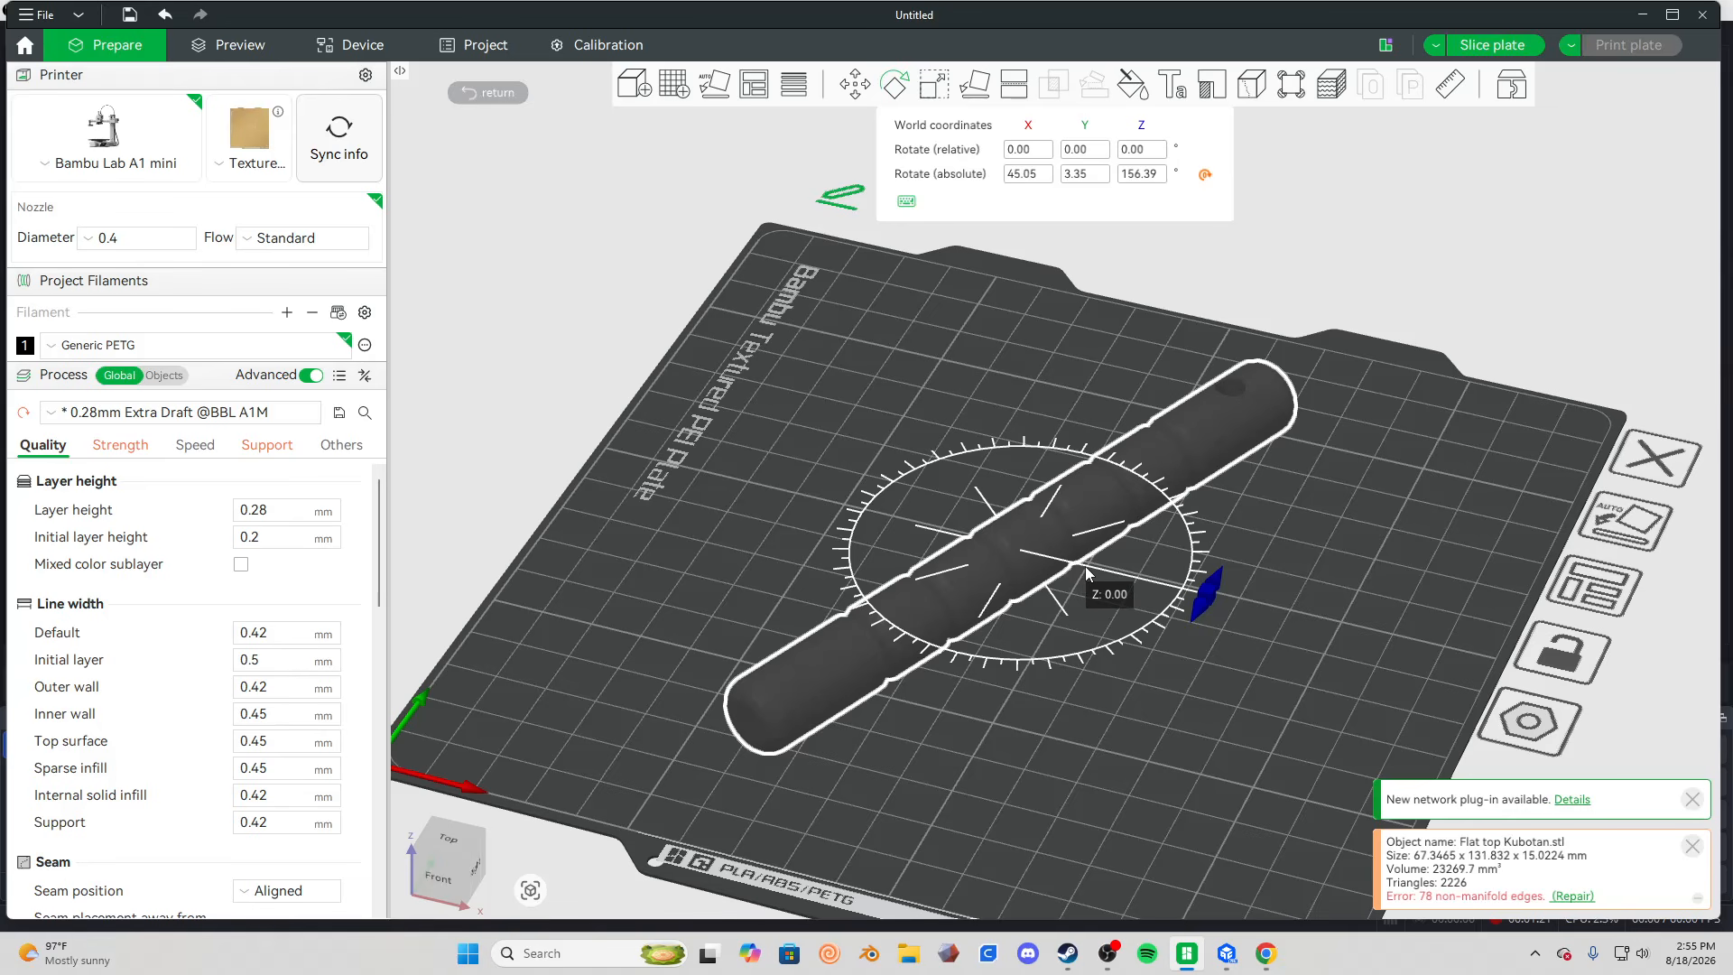
drag(1097, 569, 1020, 664)
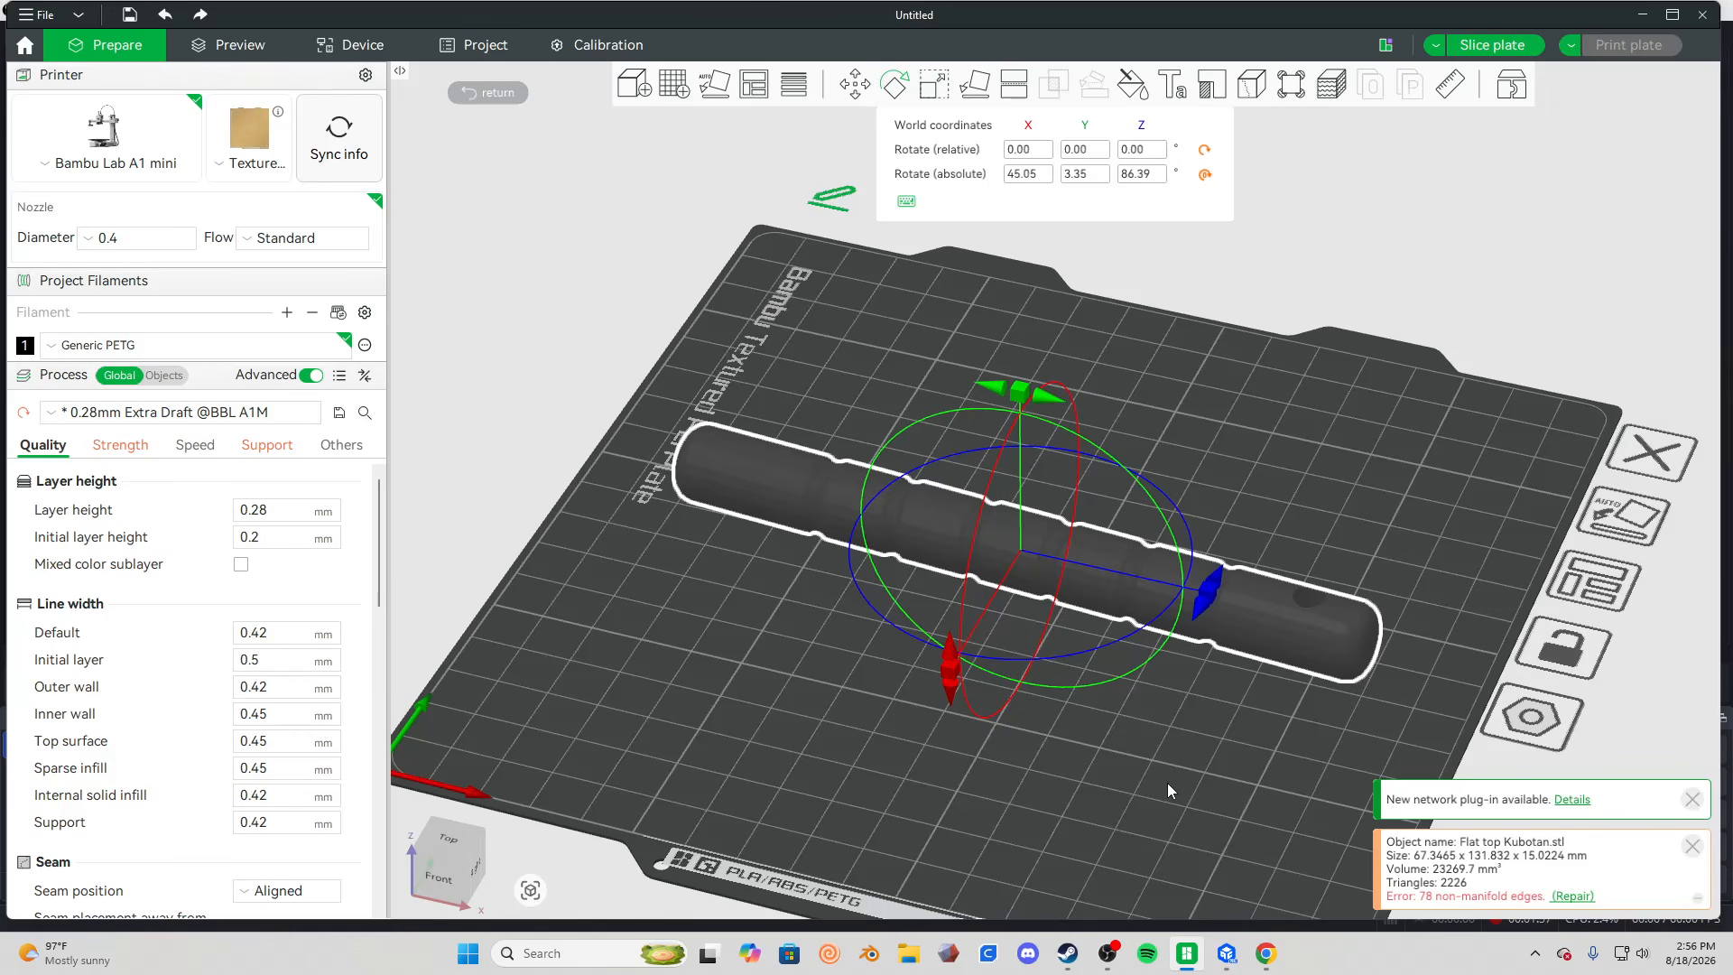
Rotate the model about the Y axis so it stands on one end, tilted at about 45°.
drag(1168, 783, 1228, 730)
click(1041, 601)
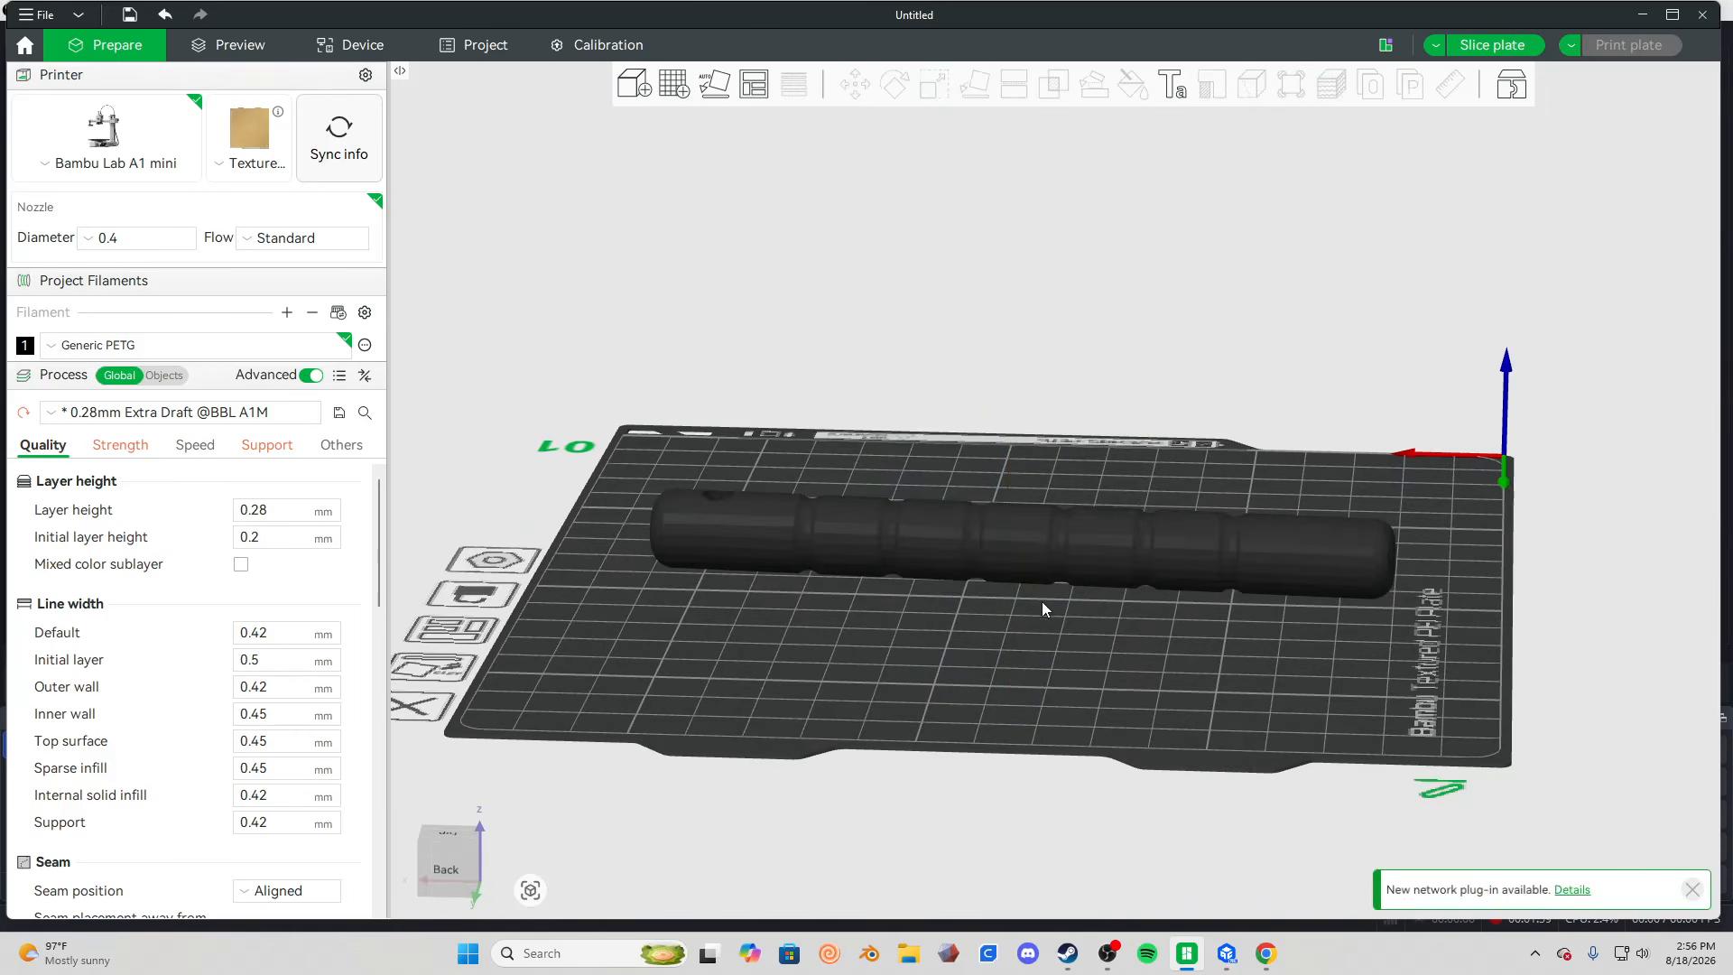
click(1037, 555)
click(892, 79)
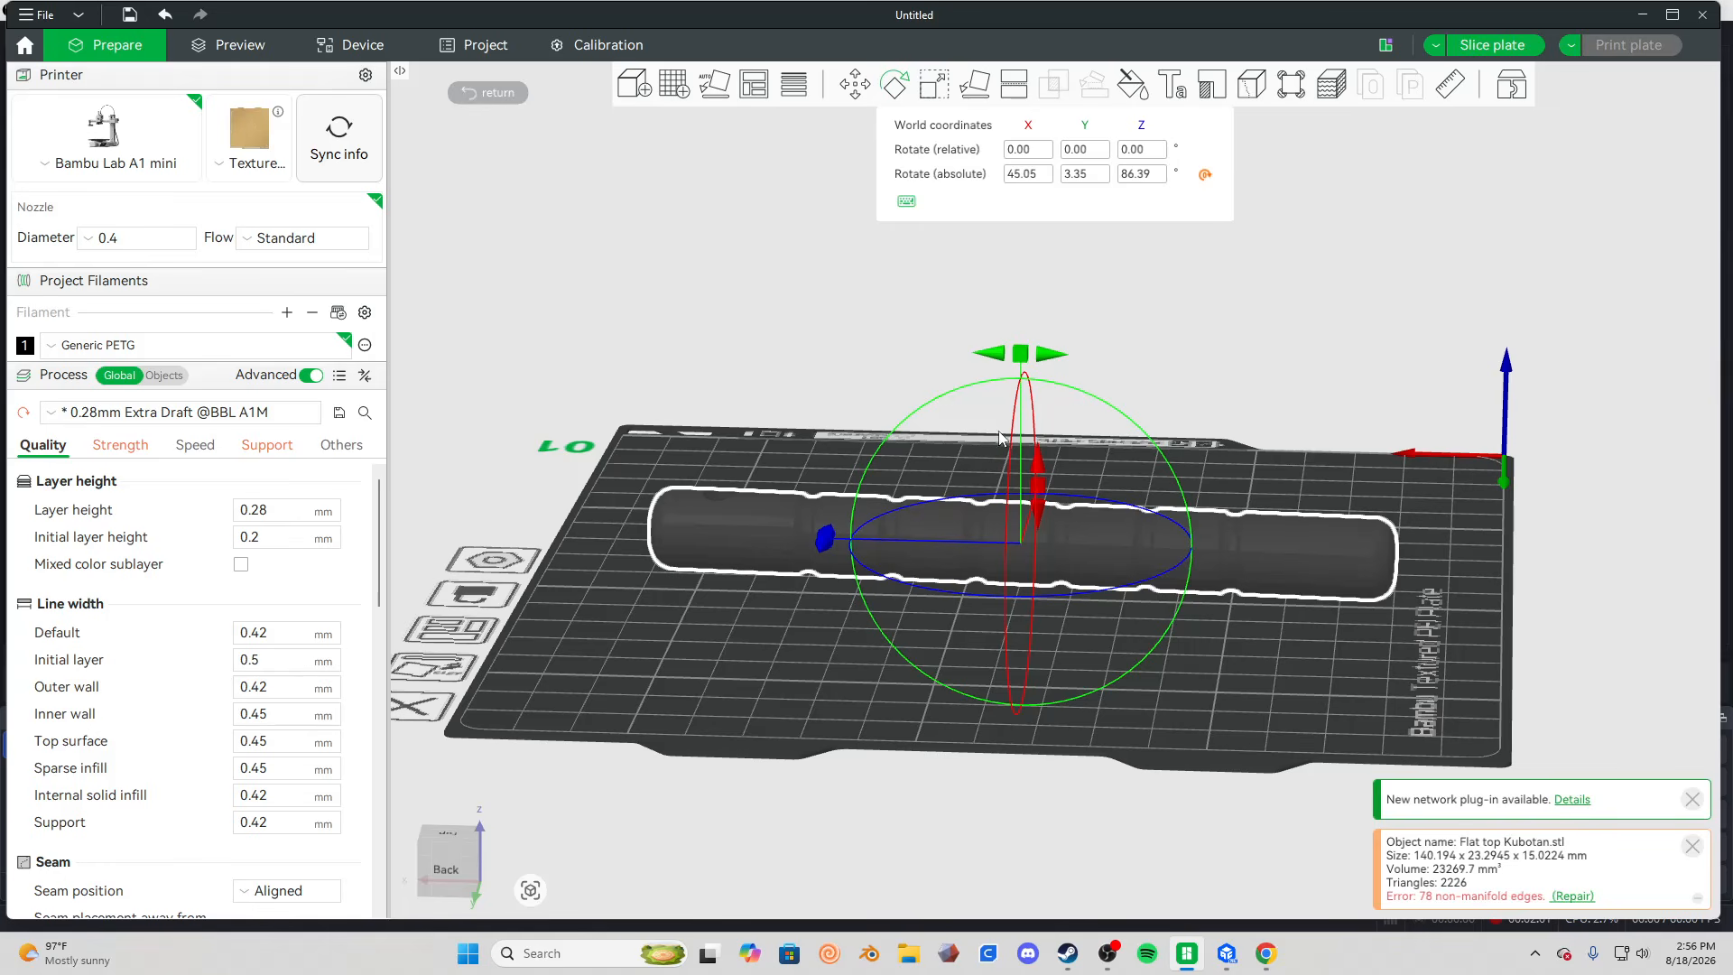
drag(1058, 372, 966, 494)
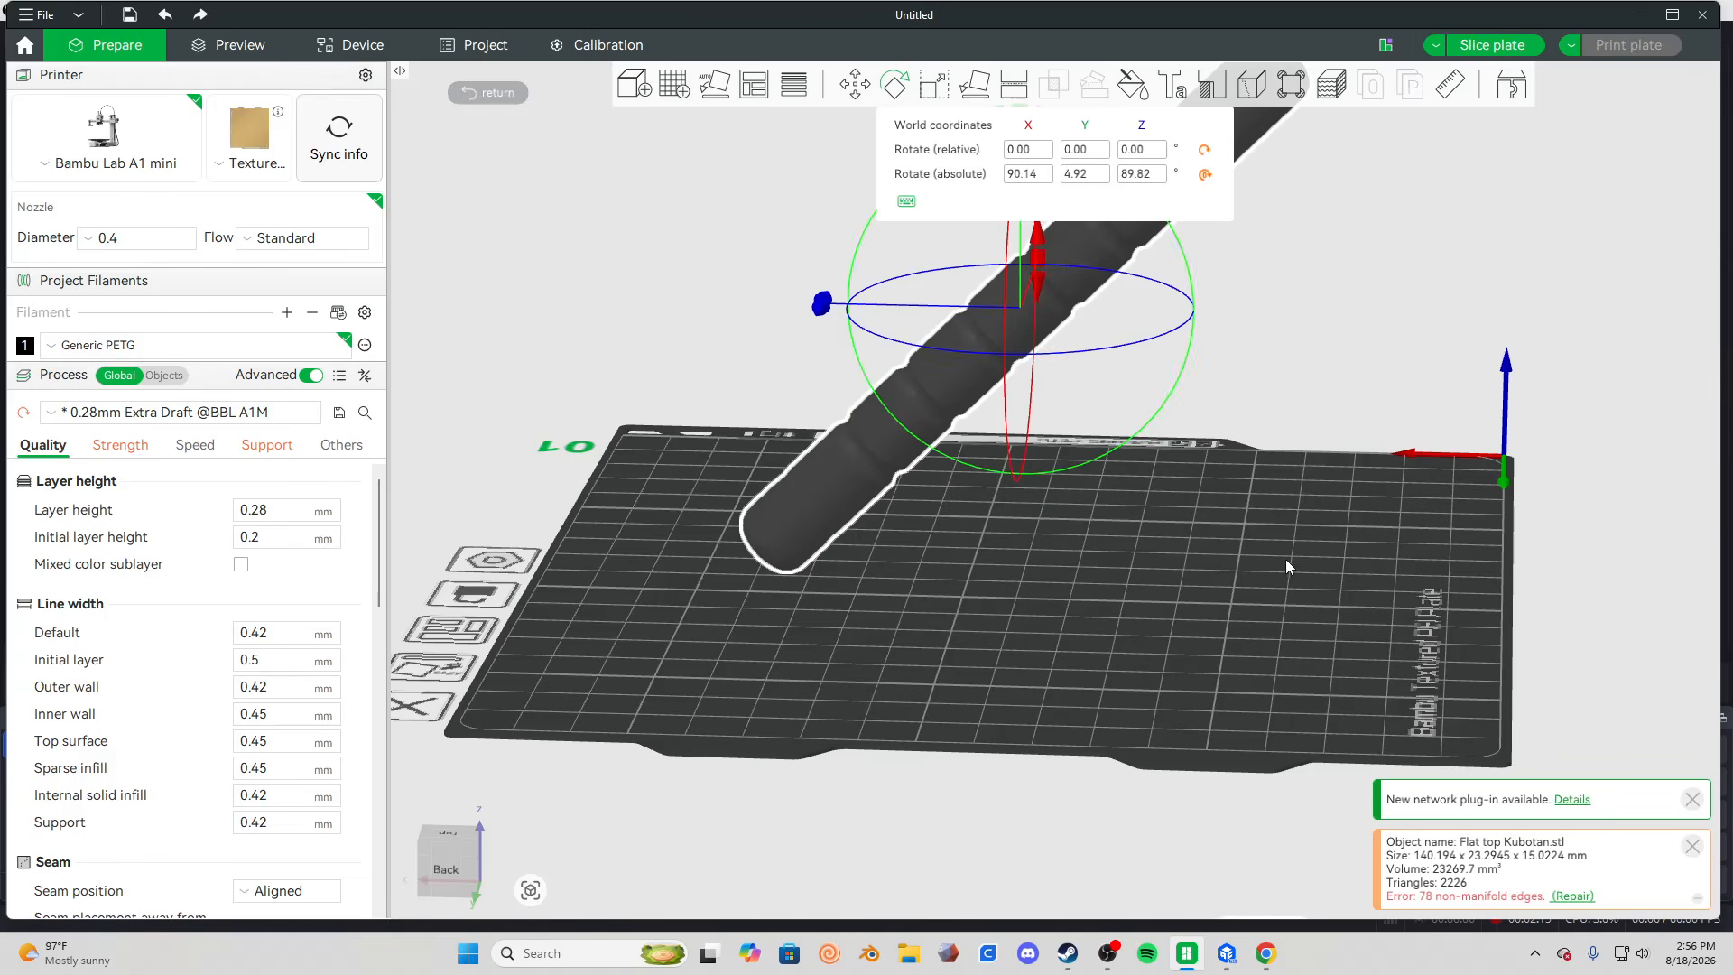
Rotate the tilted model about the X axis by about 45°.
click(1285, 561)
click(1058, 317)
right_drag(1094, 478, 1099, 821)
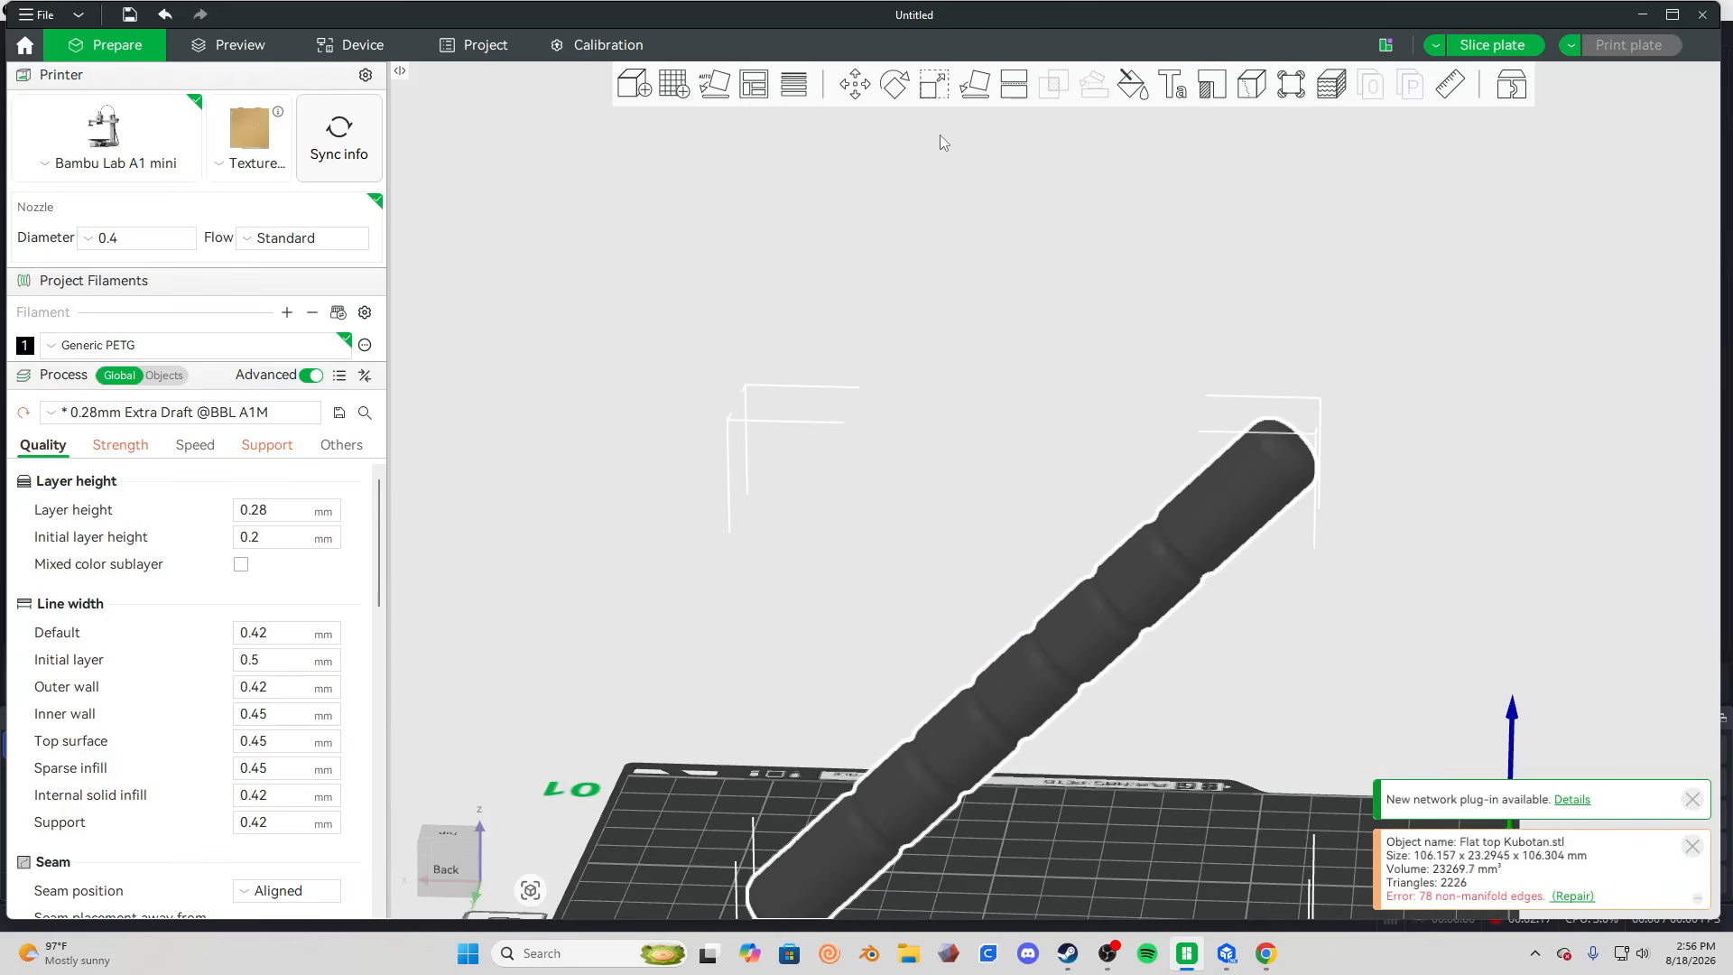
click(893, 85)
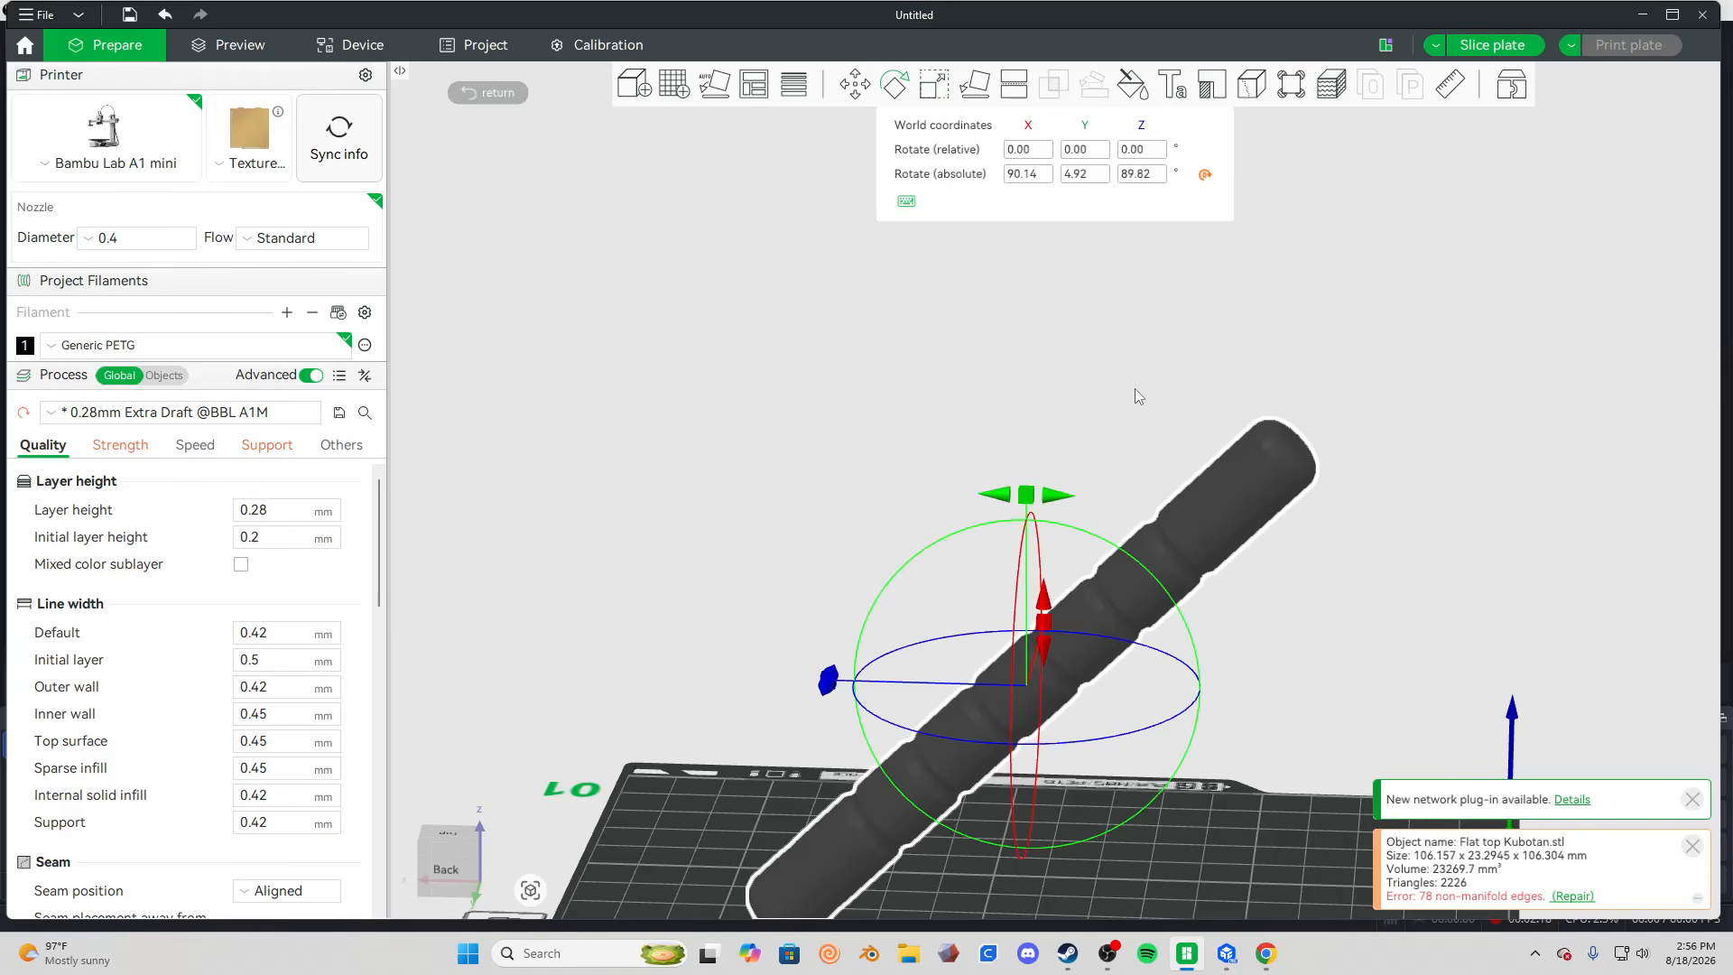
drag(1135, 388, 1063, 385)
drag(1210, 643, 1120, 637)
drag(1334, 677, 1208, 670)
scroll(1118, 834, up, 3)
drag(1119, 842, 1096, 701)
click(1029, 513)
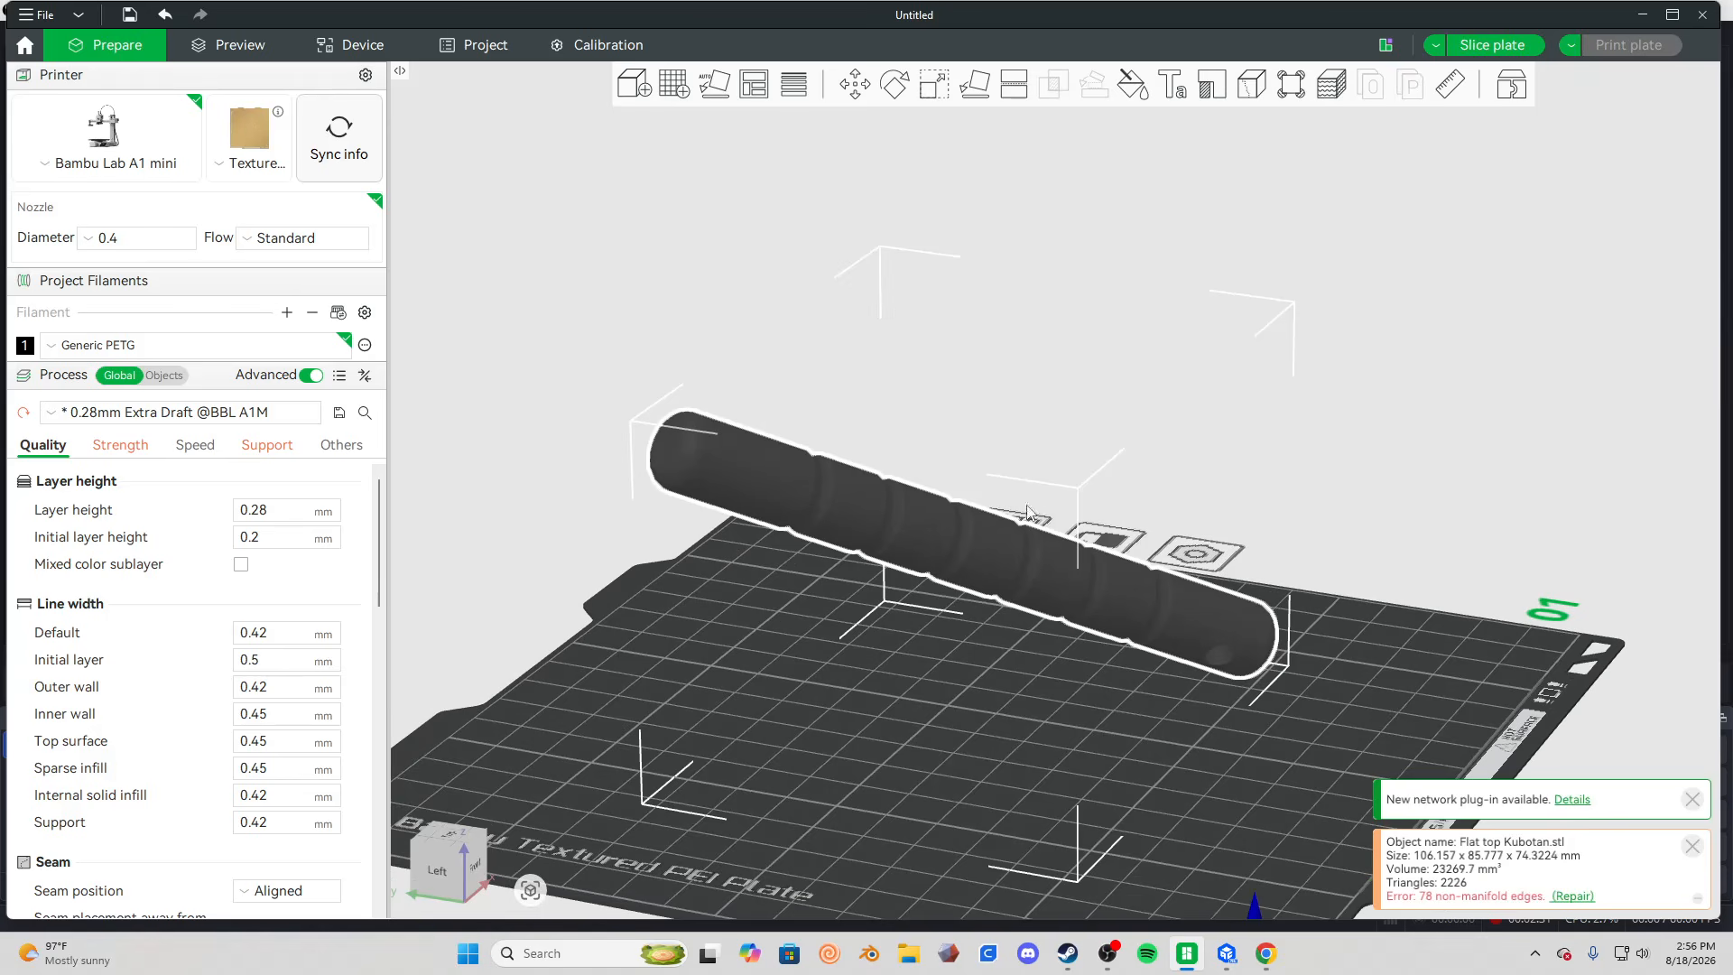
Undo the recent rotations until the model lies flat along the plate's Y axis.
click(903, 92)
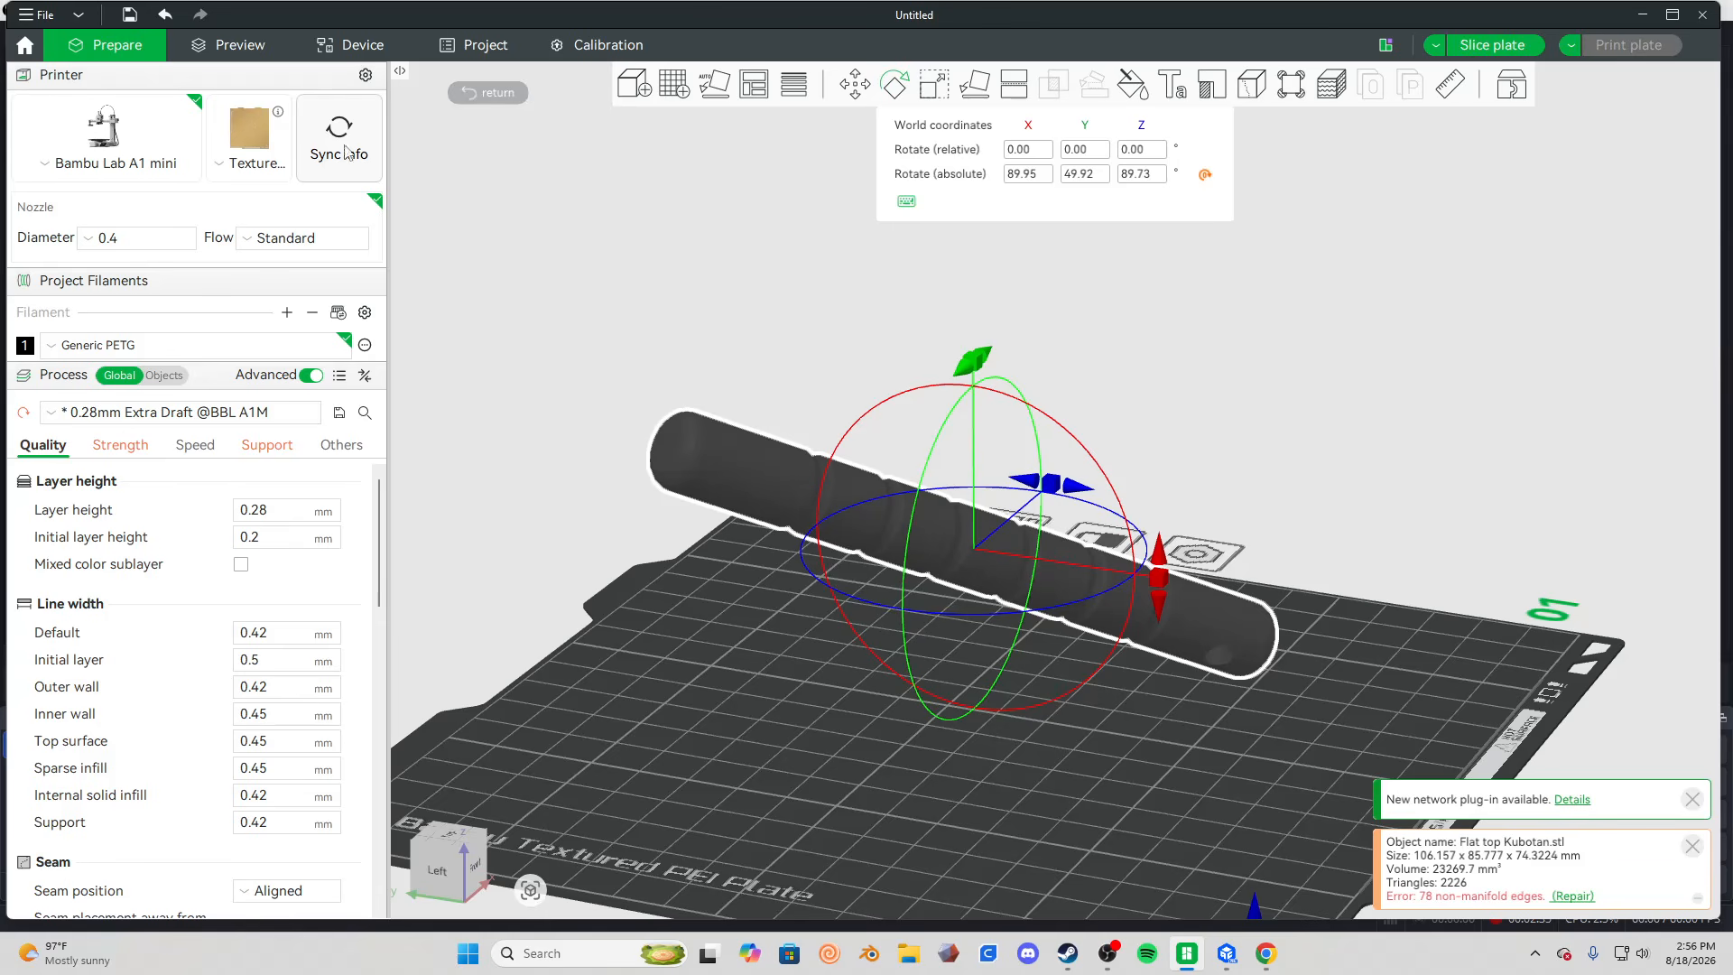
click(164, 14)
click(163, 15)
click(163, 15)
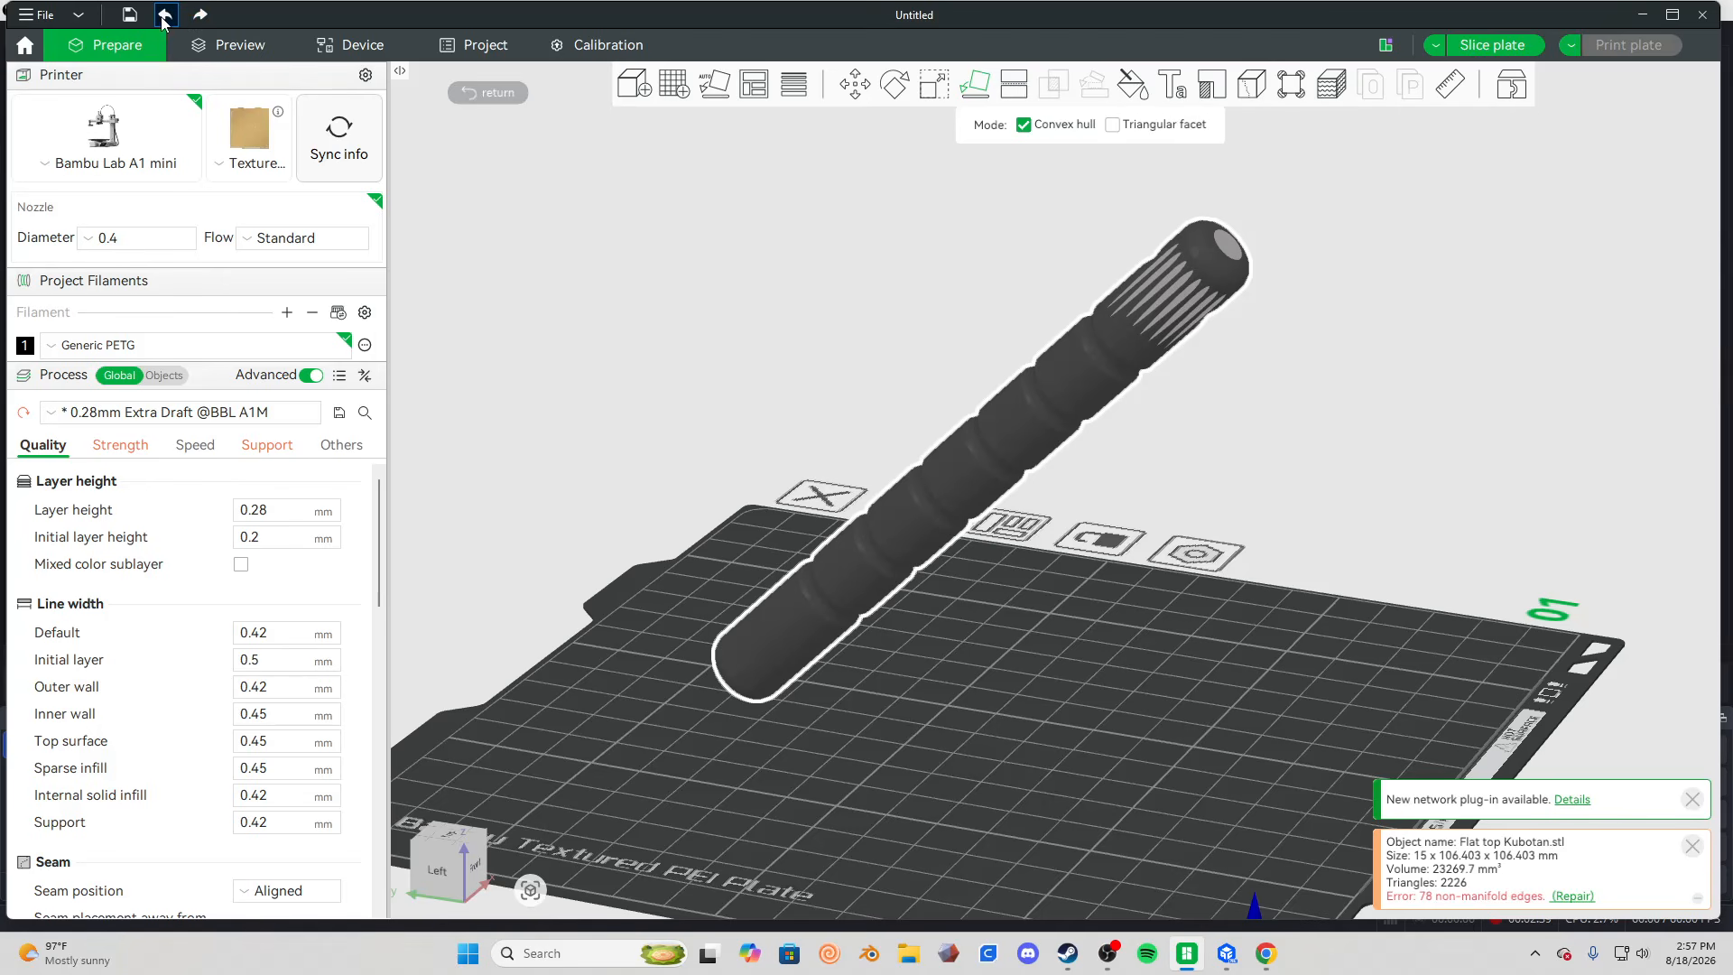
click(164, 14)
click(1080, 560)
Slice the plate with the model lying flat and inspect its layers, seams and support from close up.
drag(1080, 559, 967, 493)
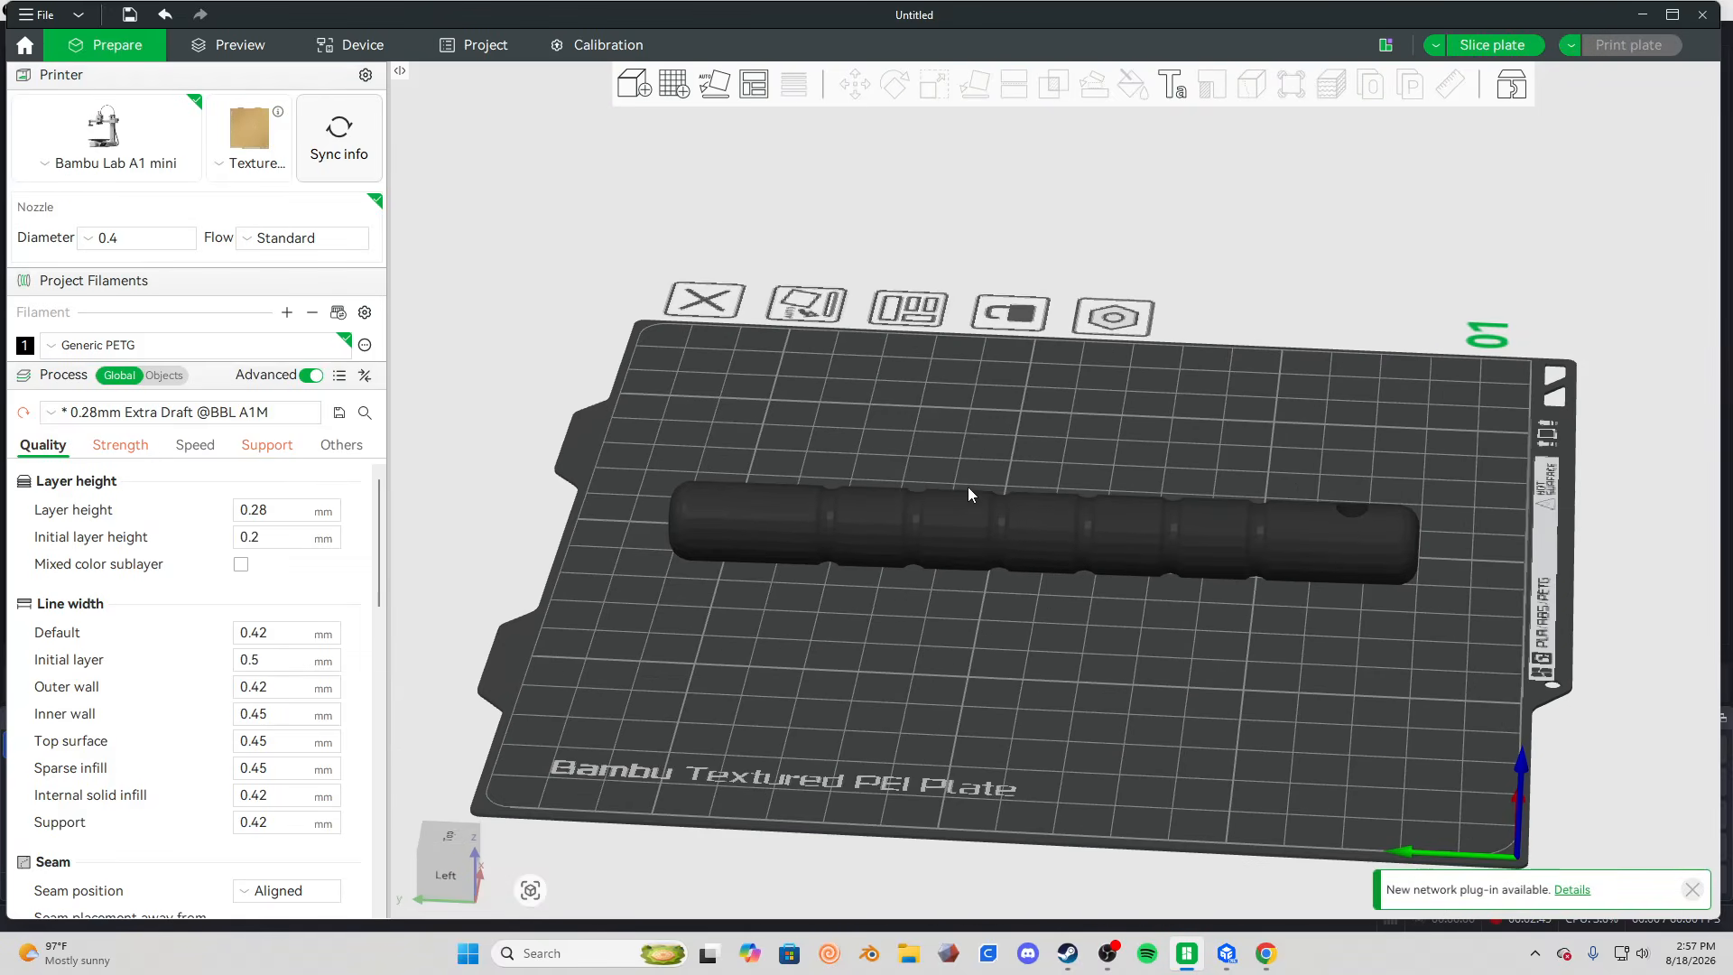
scroll(1047, 583, up, 3)
click(1112, 580)
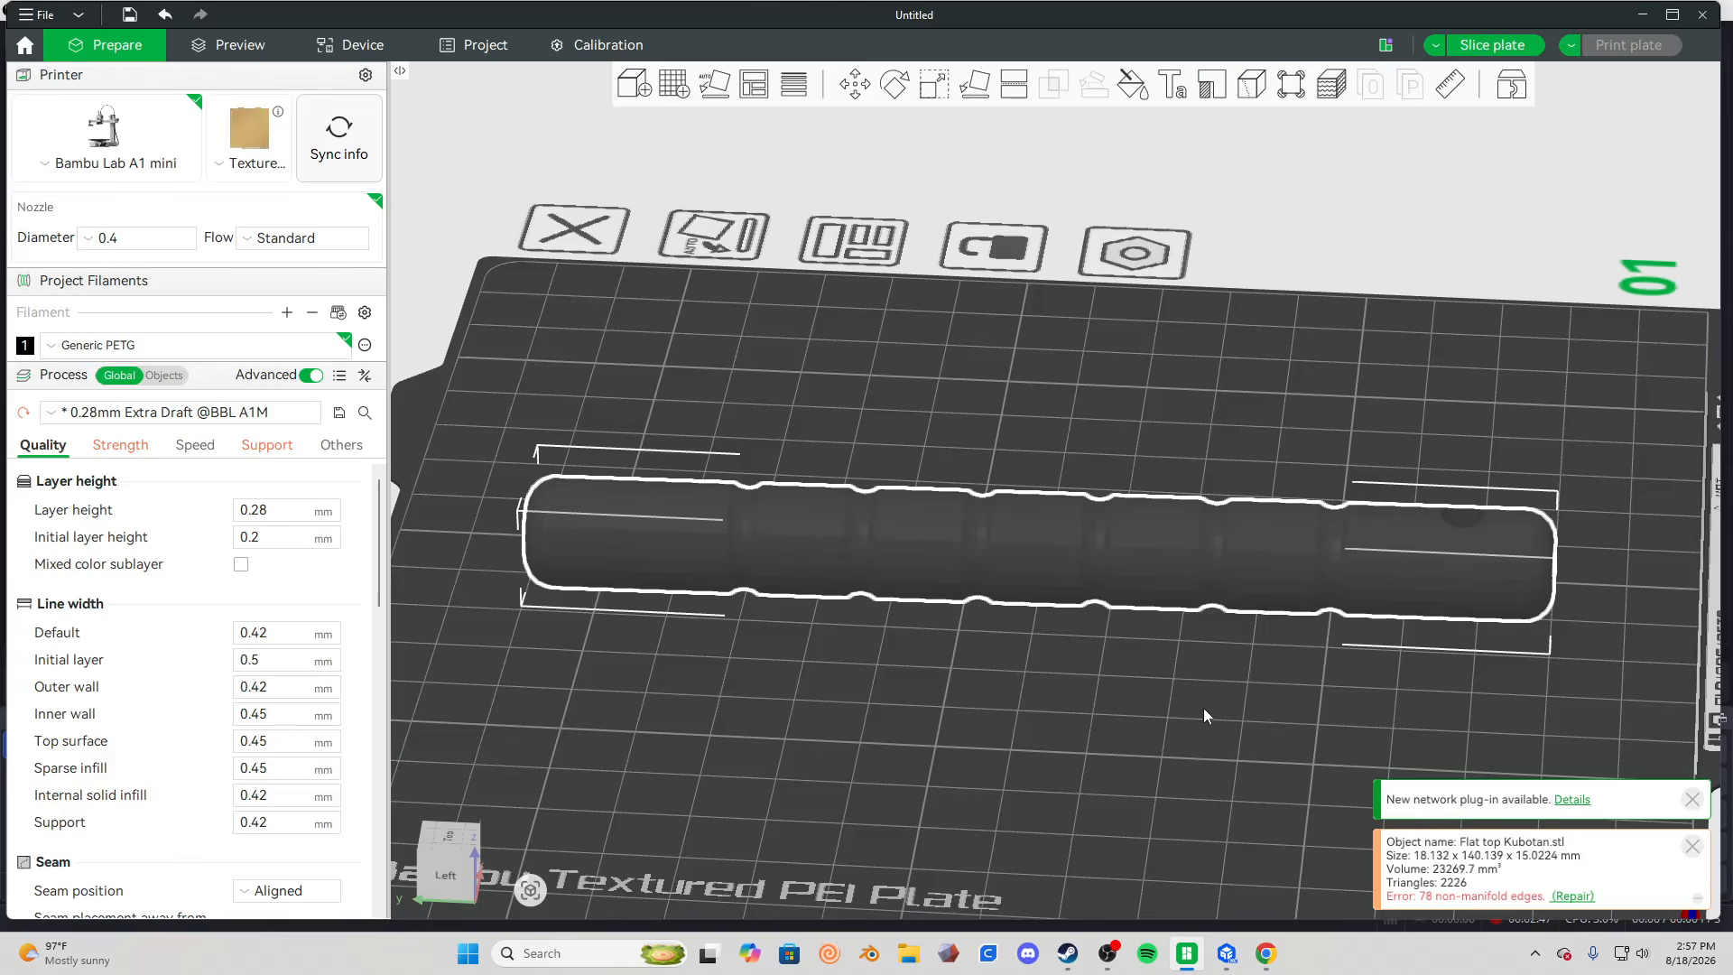
drag(1205, 708, 1194, 534)
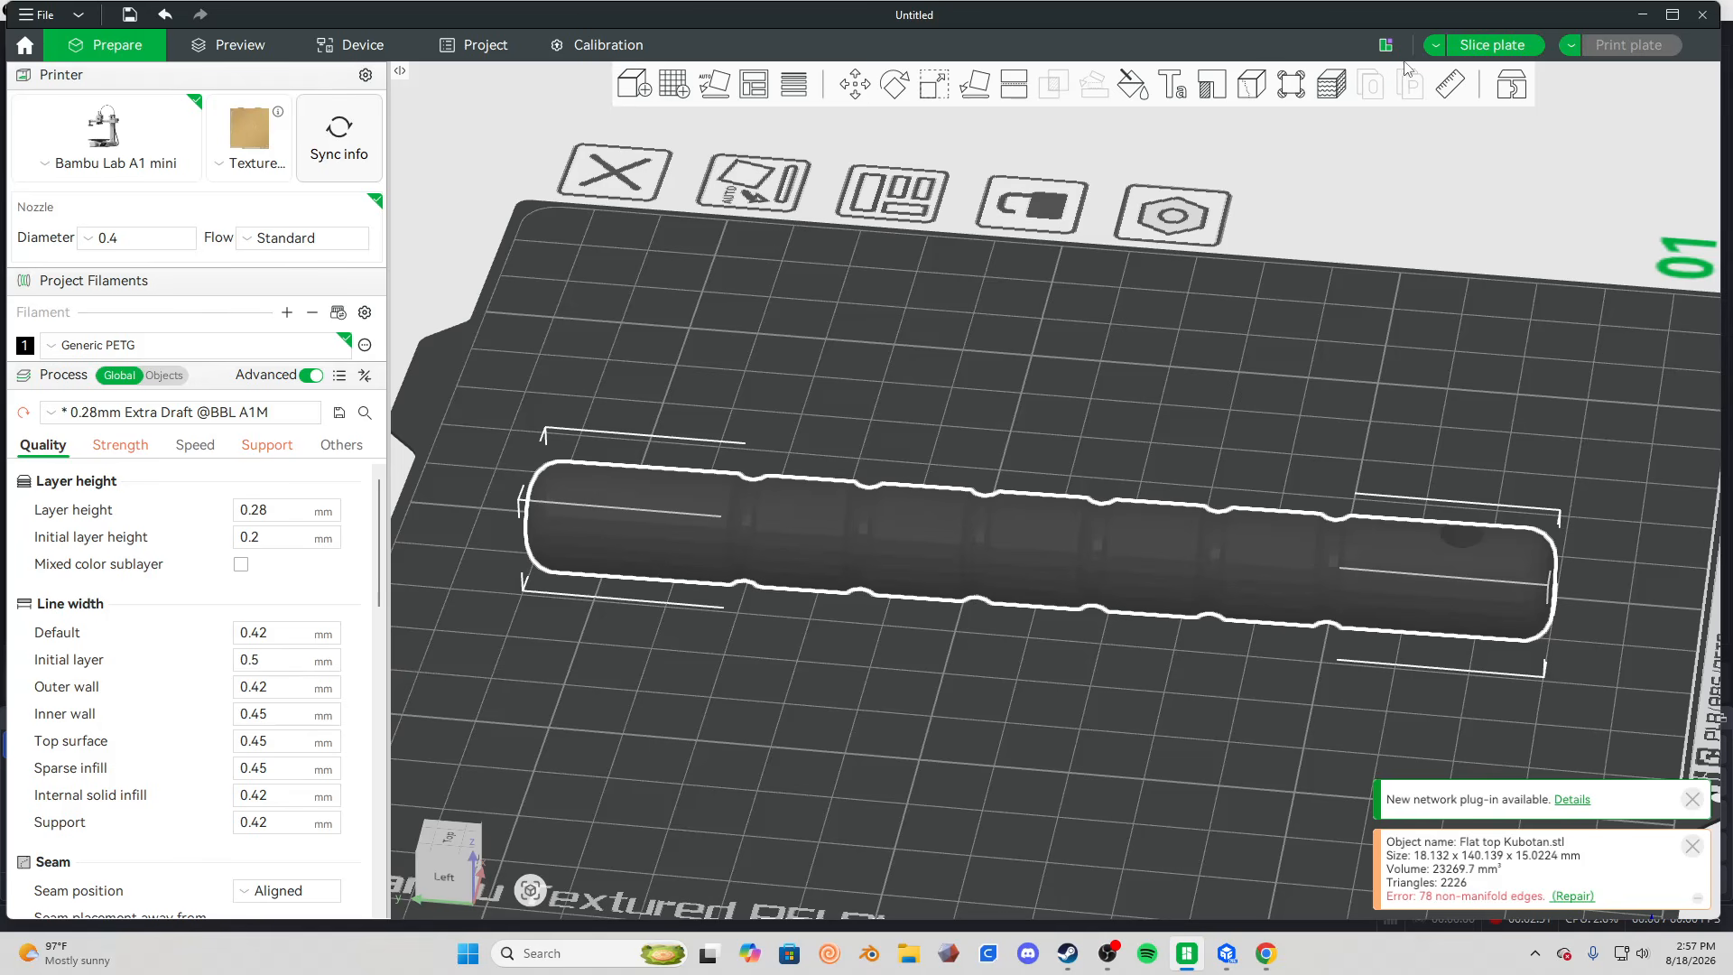
click(1491, 44)
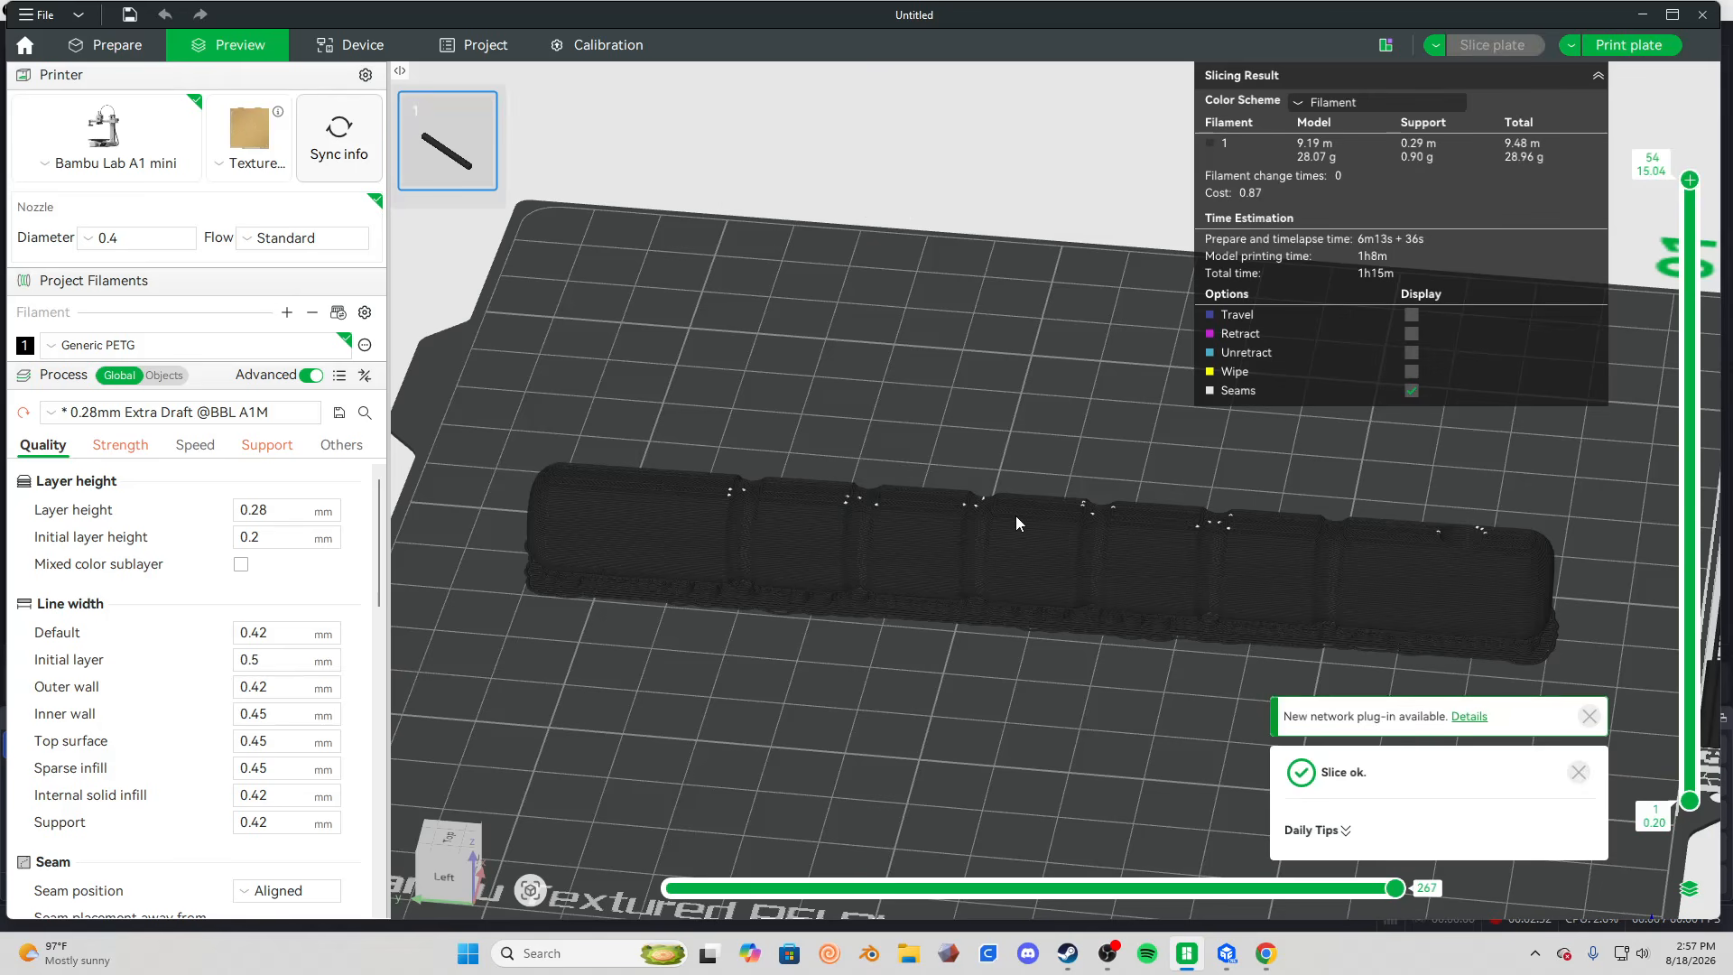
scroll(1002, 632, up, 5)
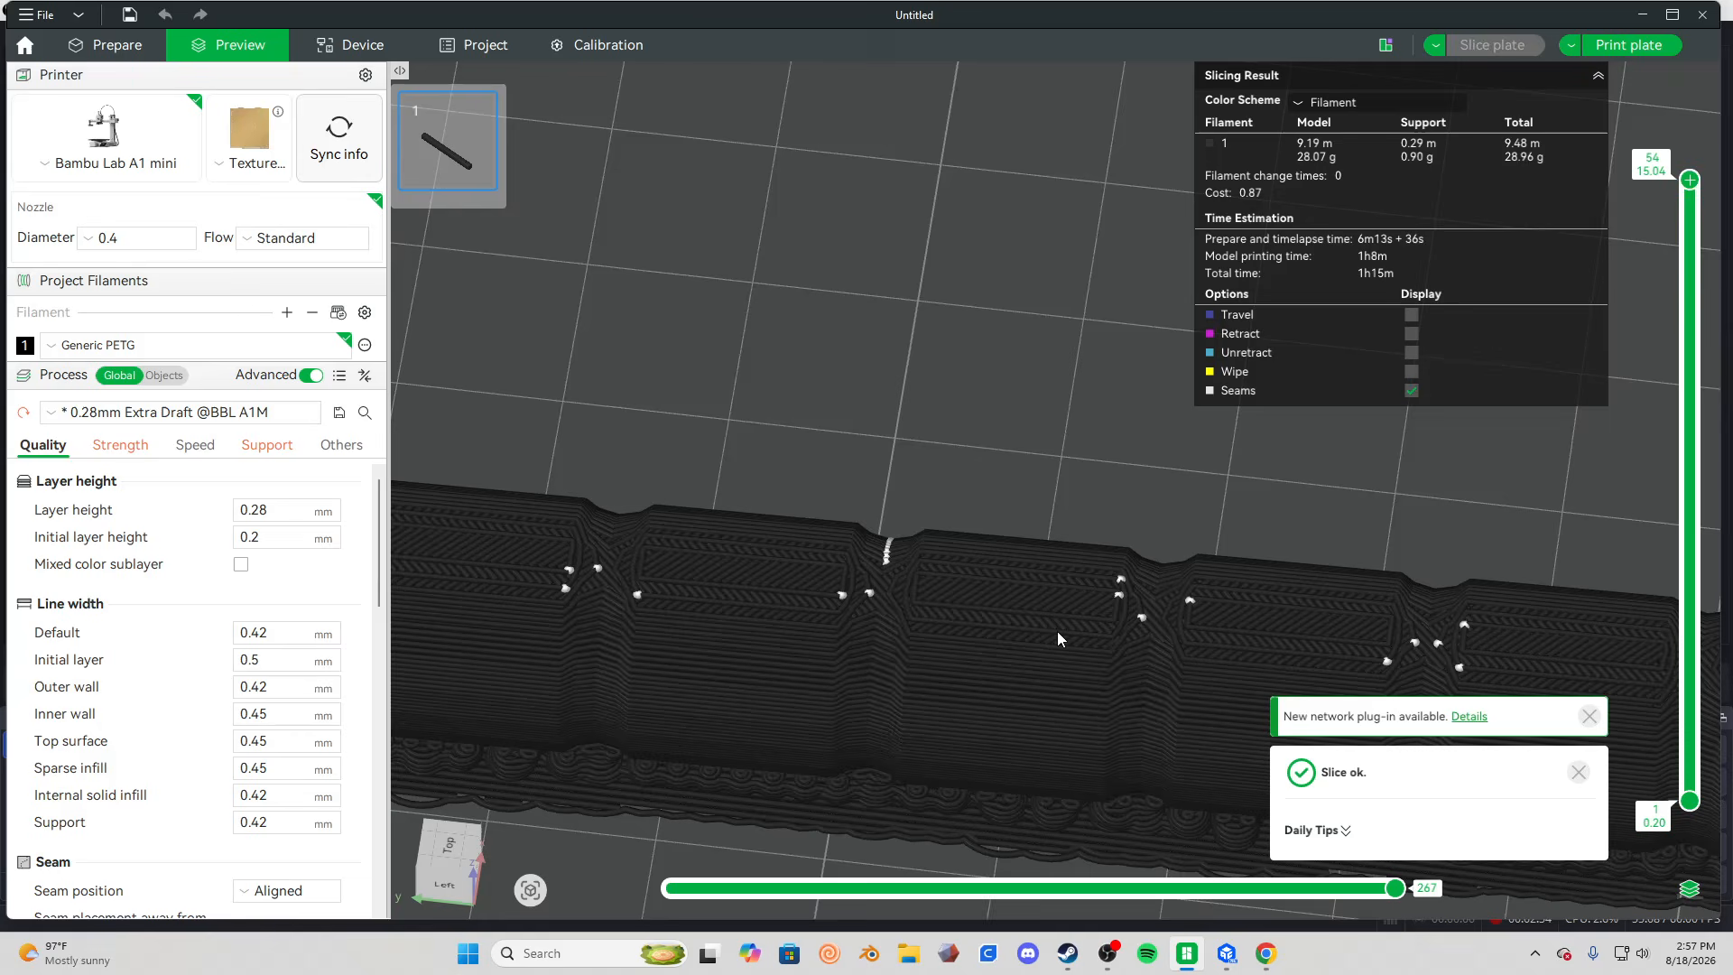
drag(1111, 487, 1017, 430)
drag(935, 467, 1227, 577)
scroll(930, 462, down, 3)
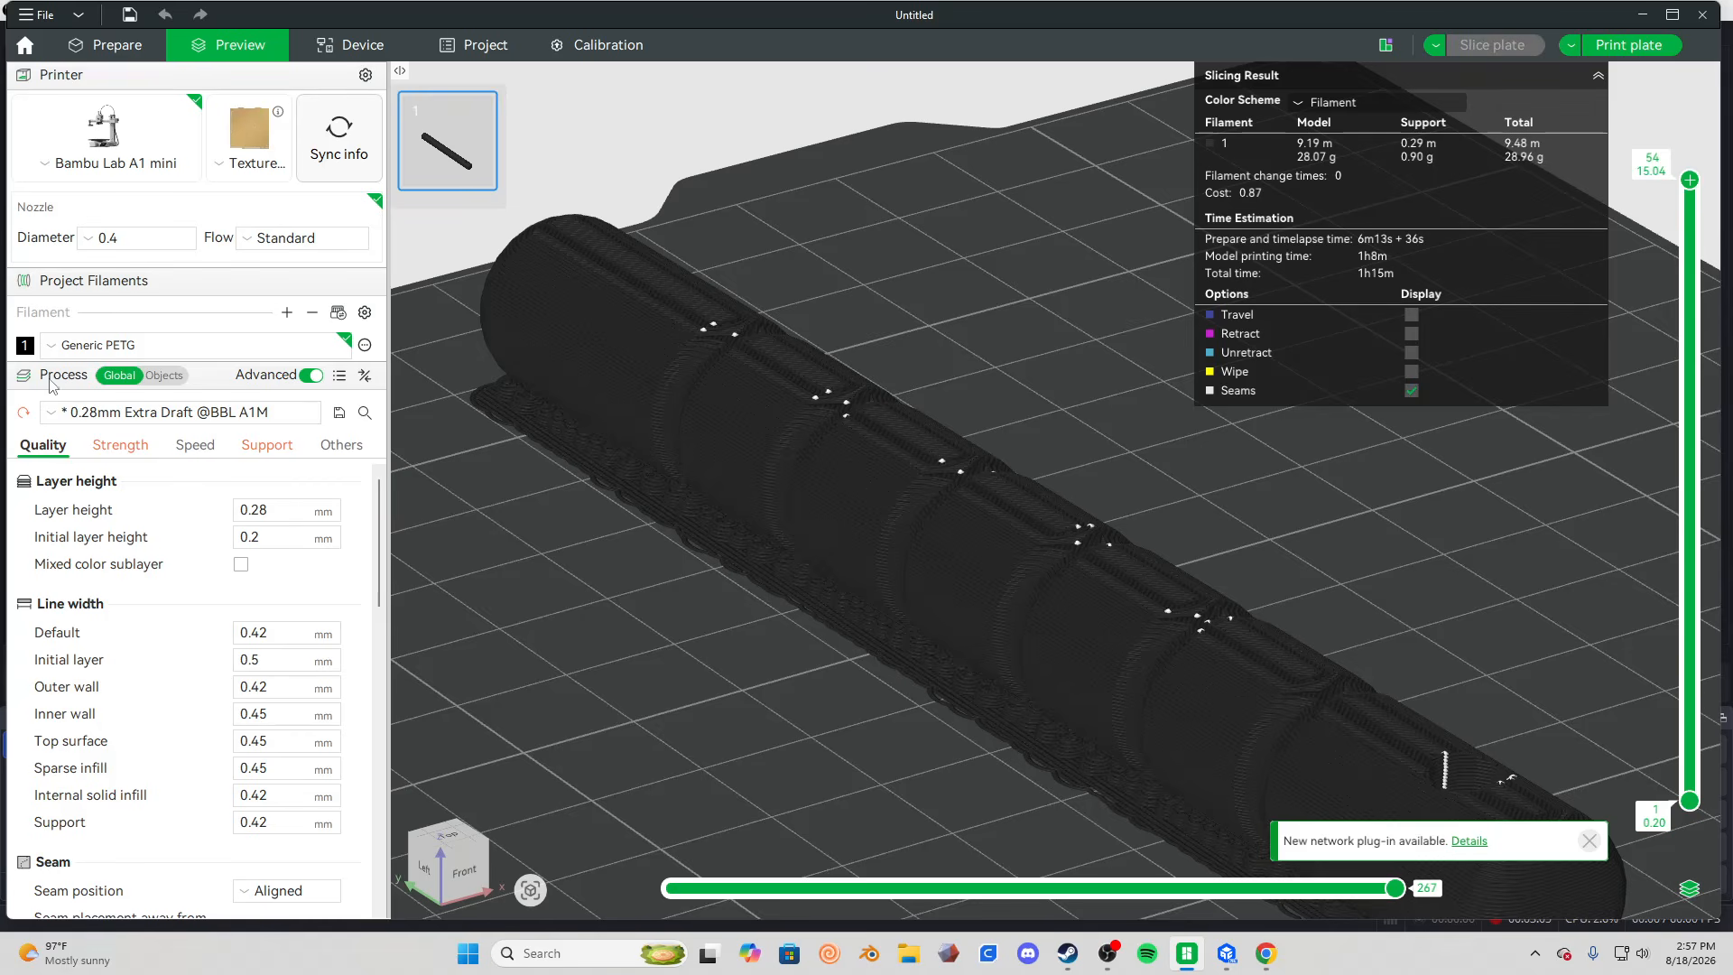
Change the colour of filament 1 to cyan.
click(26, 347)
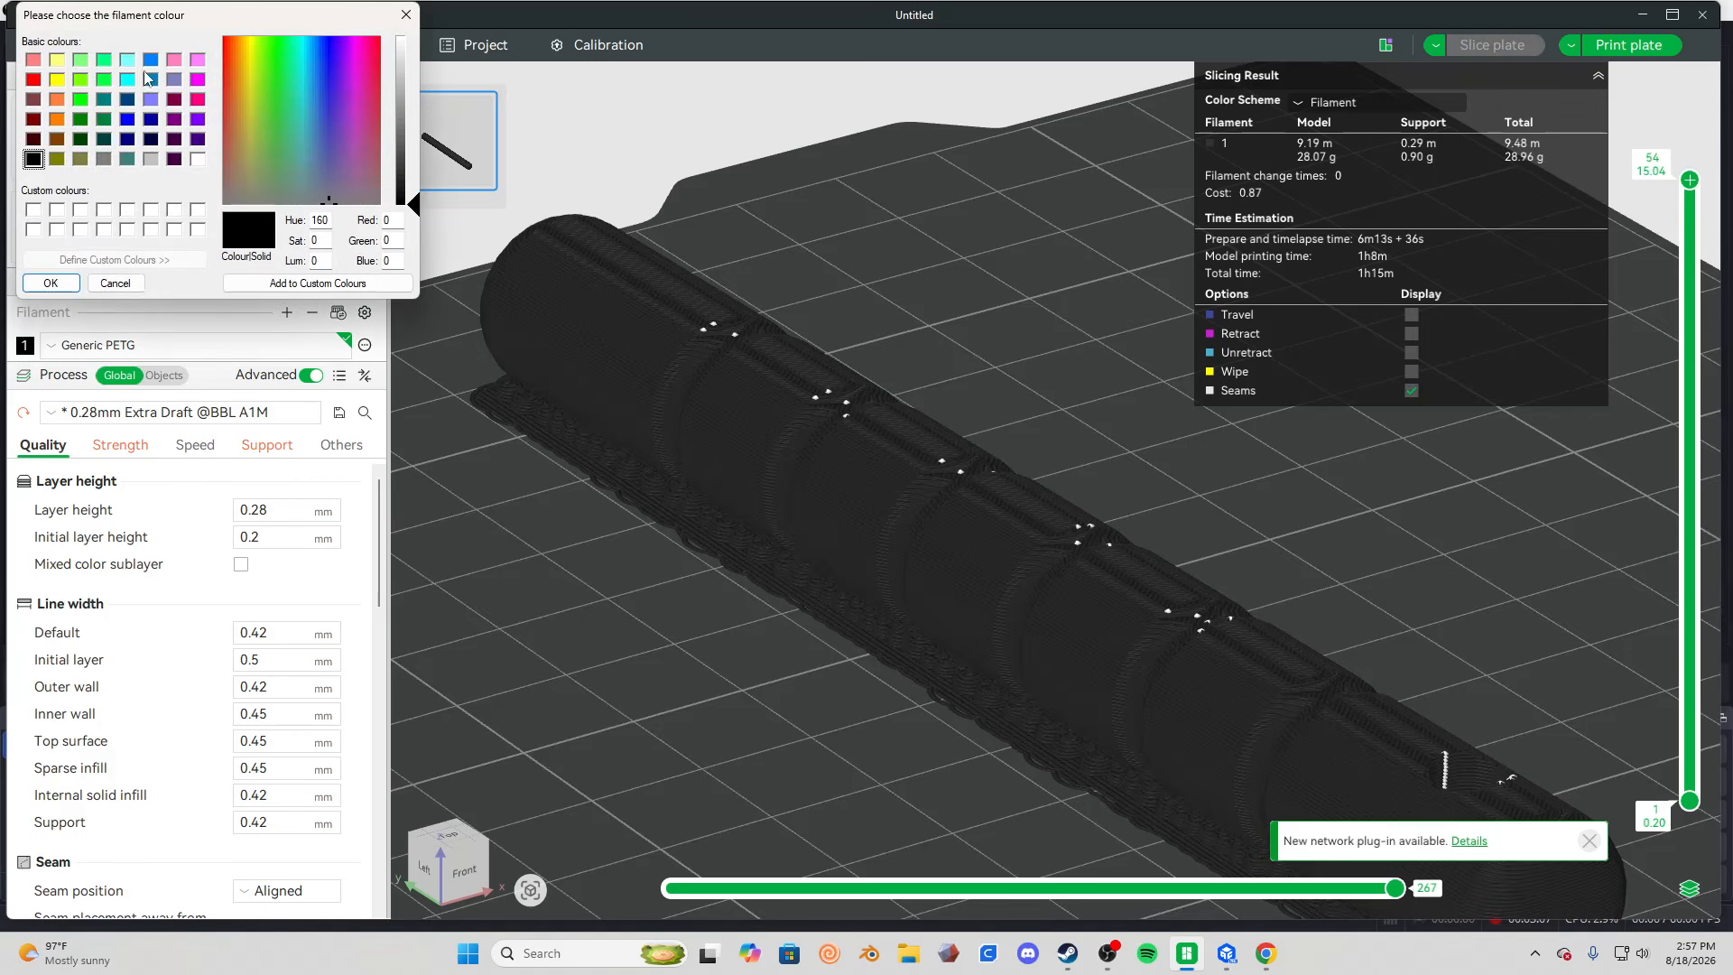
click(129, 80)
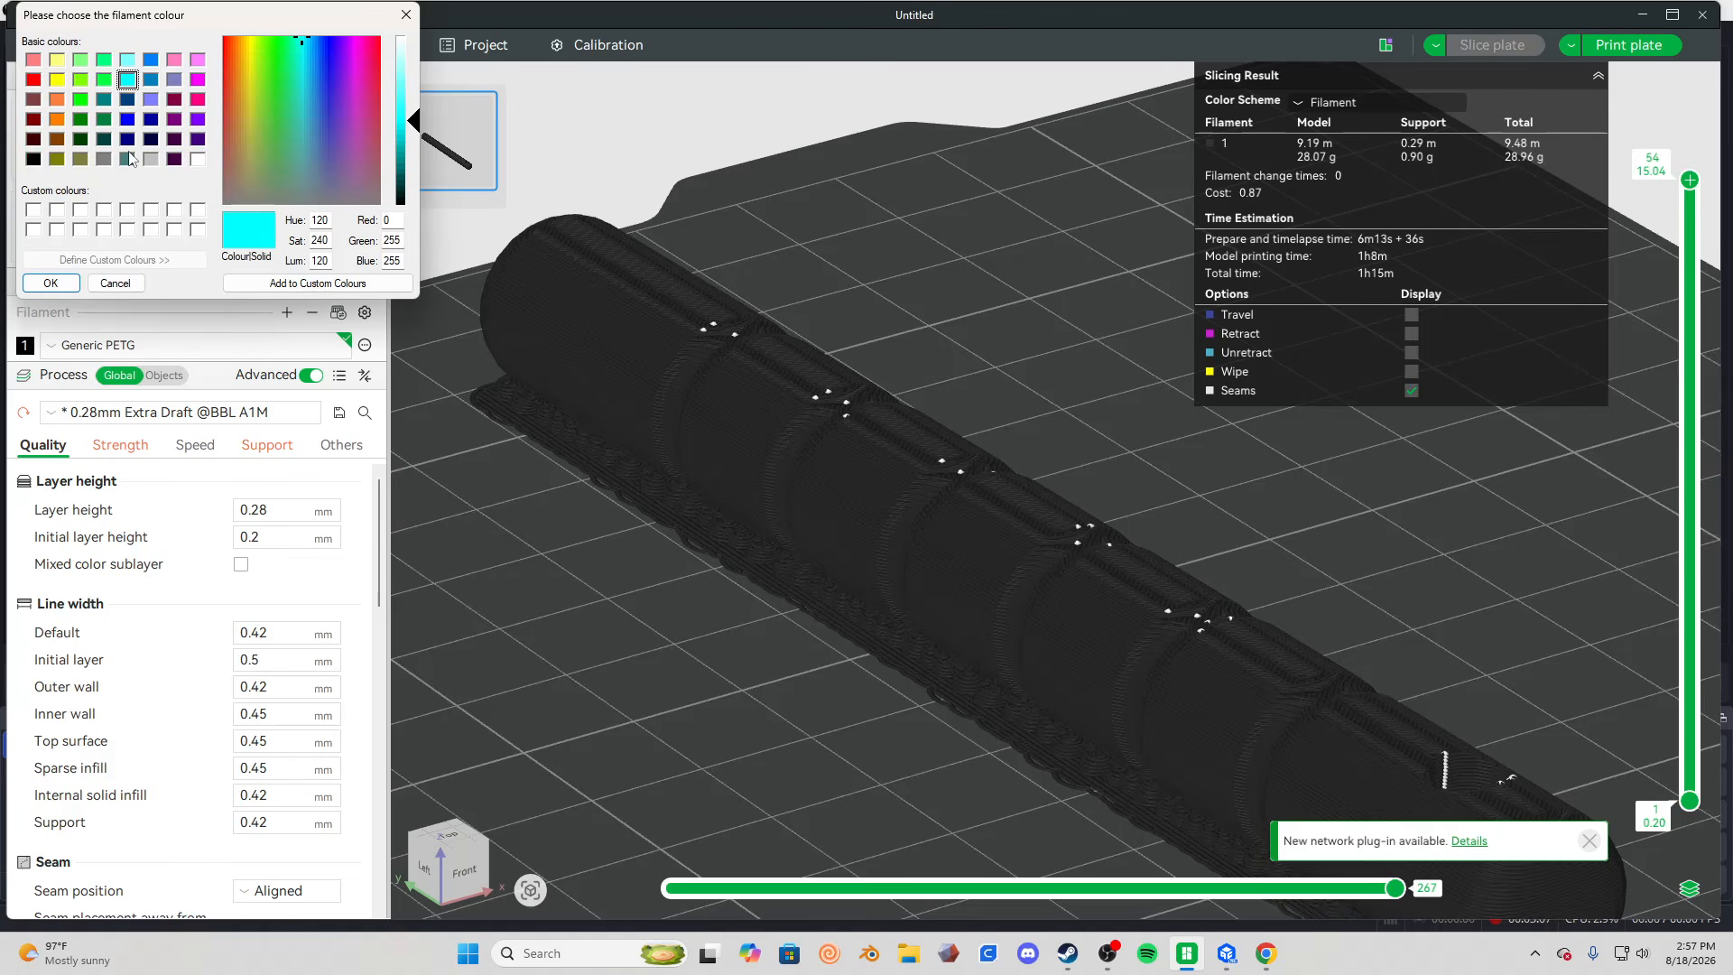
click(50, 283)
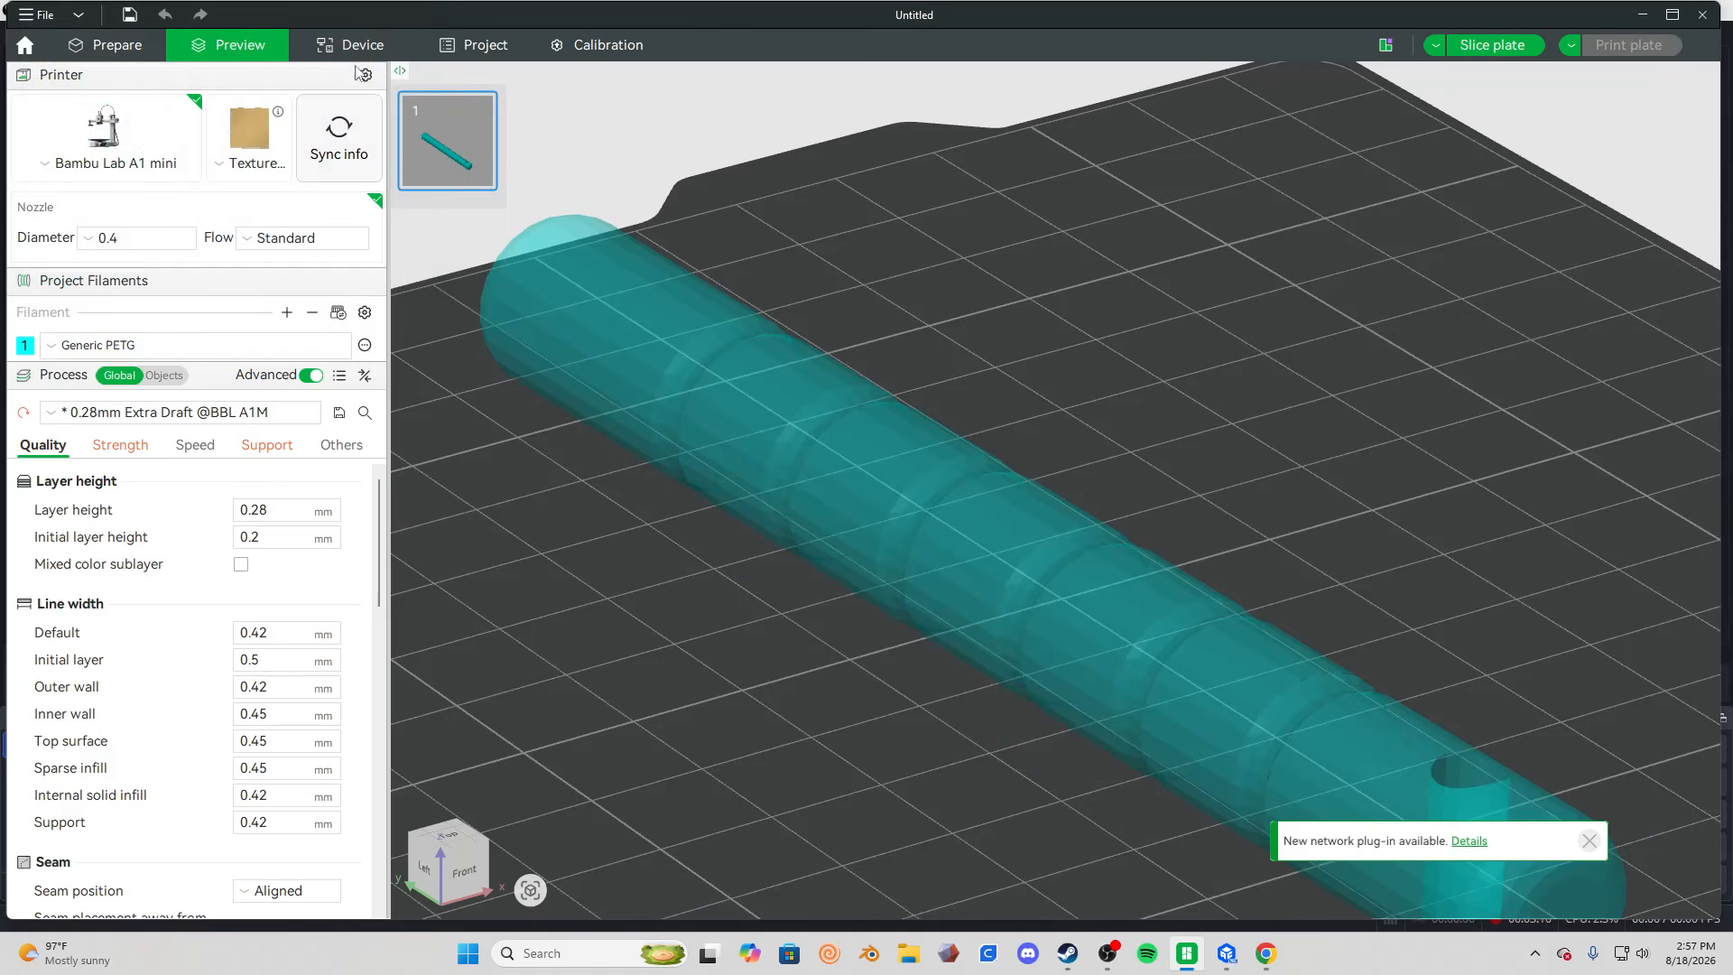
Slice the plate again with the new filament colour and inspect the flat model's surface and underside supports.
click(1488, 49)
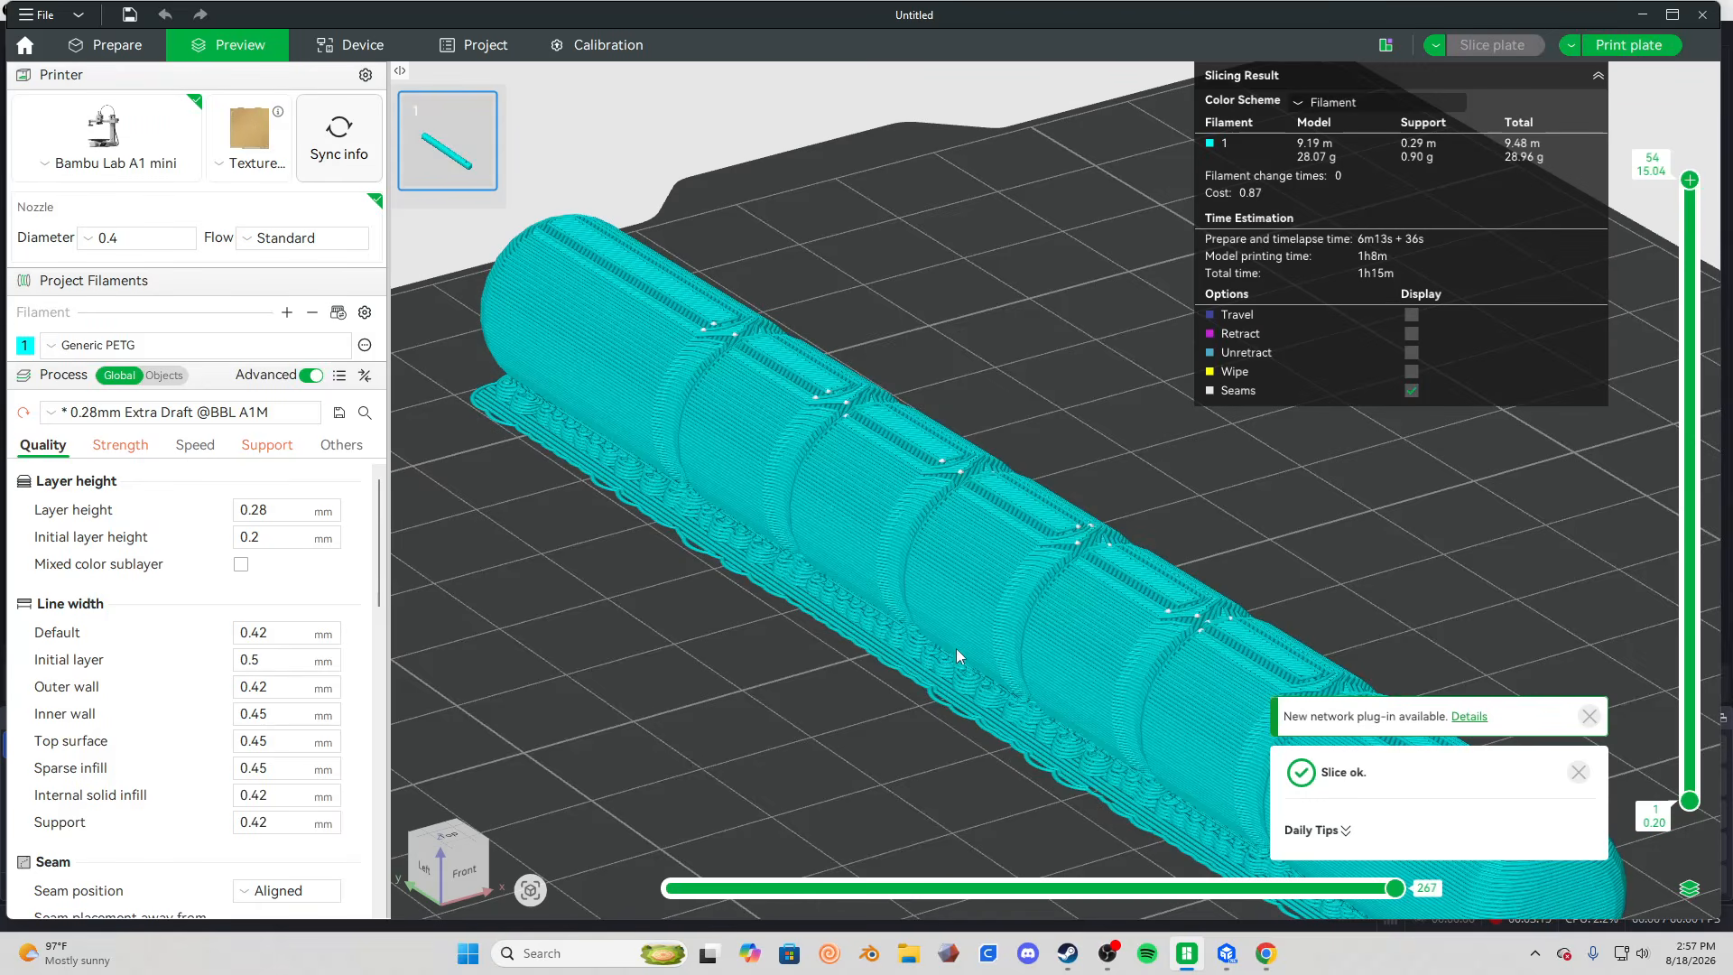
scroll(890, 652, down, 2)
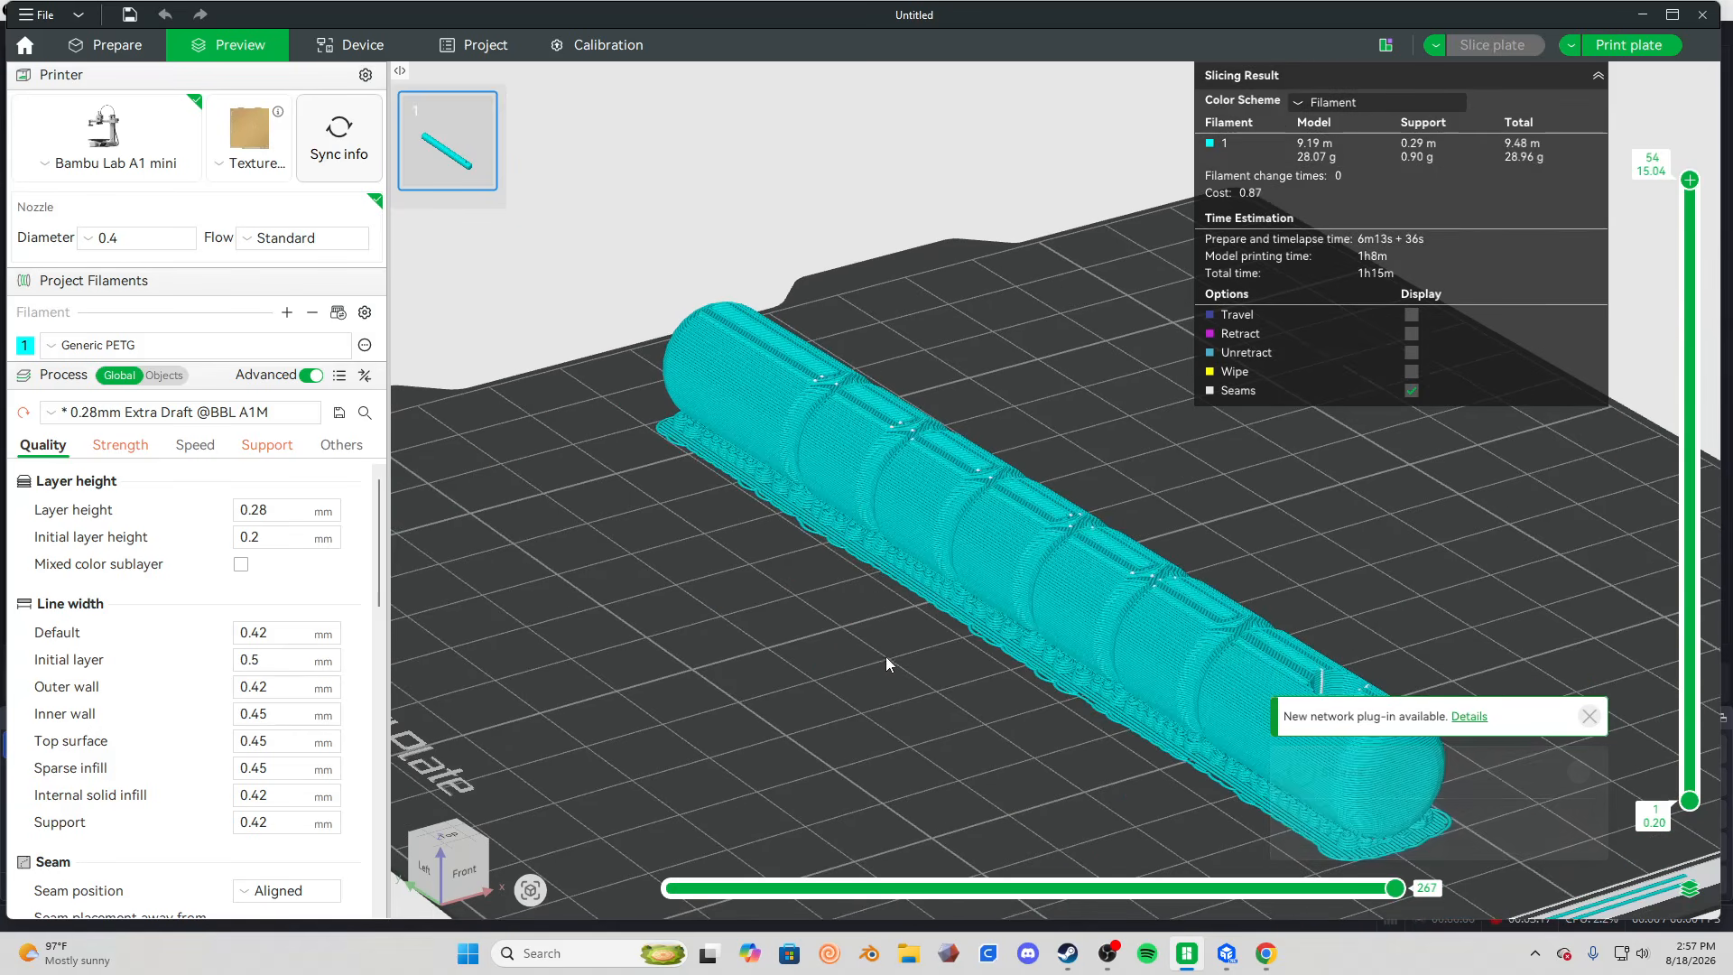
key(5)
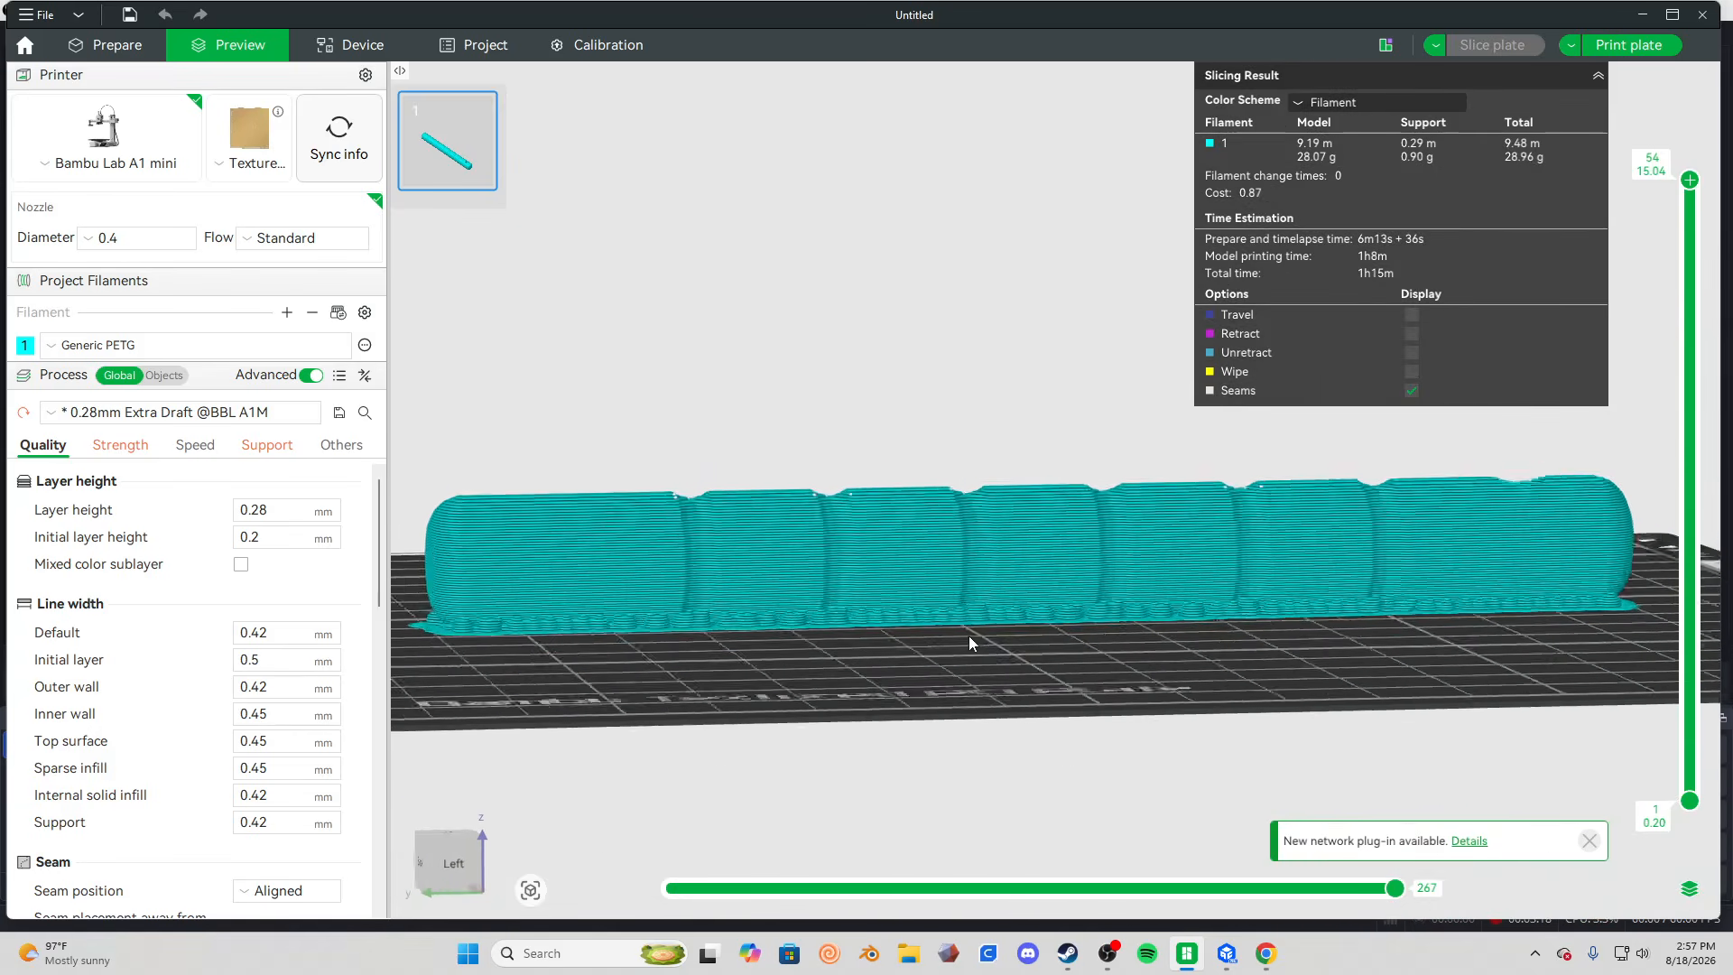
mouse_move(970, 641)
mouse_down()
mouse_move(1034, 645)
mouse_move(988, 659)
mouse_move(820, 635)
mouse_move(935, 654)
mouse_move(945, 691)
mouse_move(987, 661)
mouse_up()
scroll(993, 623, down, 3)
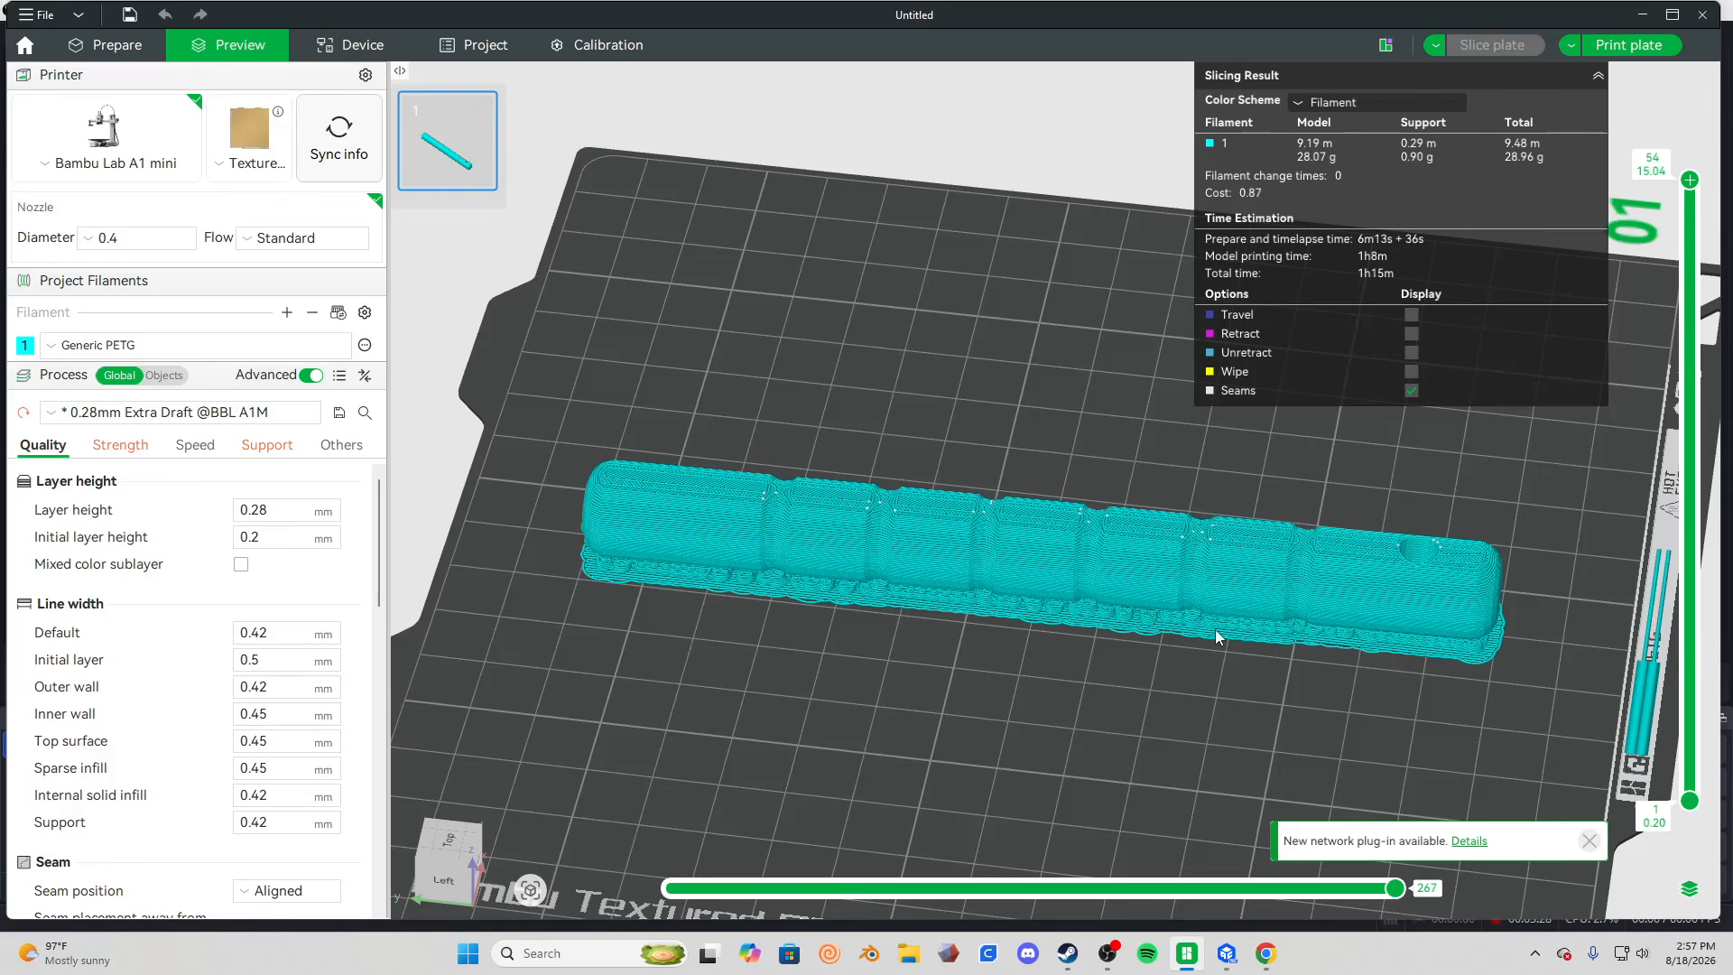
Go back to model preparation and rotate the model about the X axis so it stands tilted at about 45°.
click(121, 45)
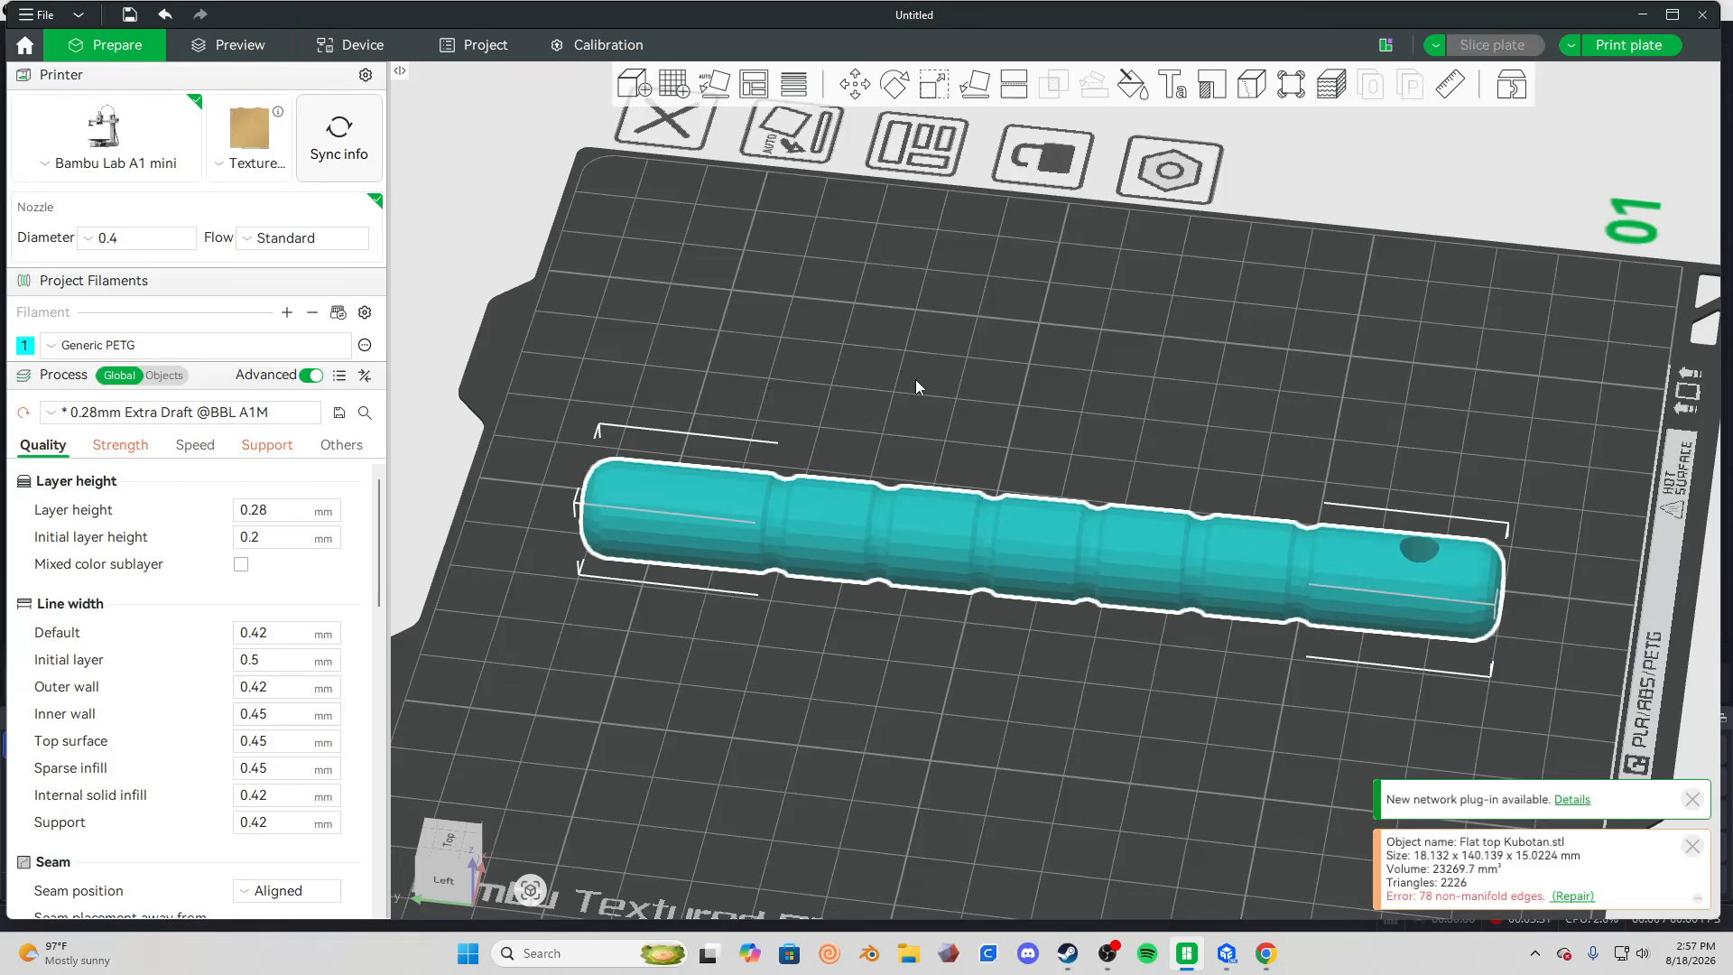
drag(1010, 435, 1001, 399)
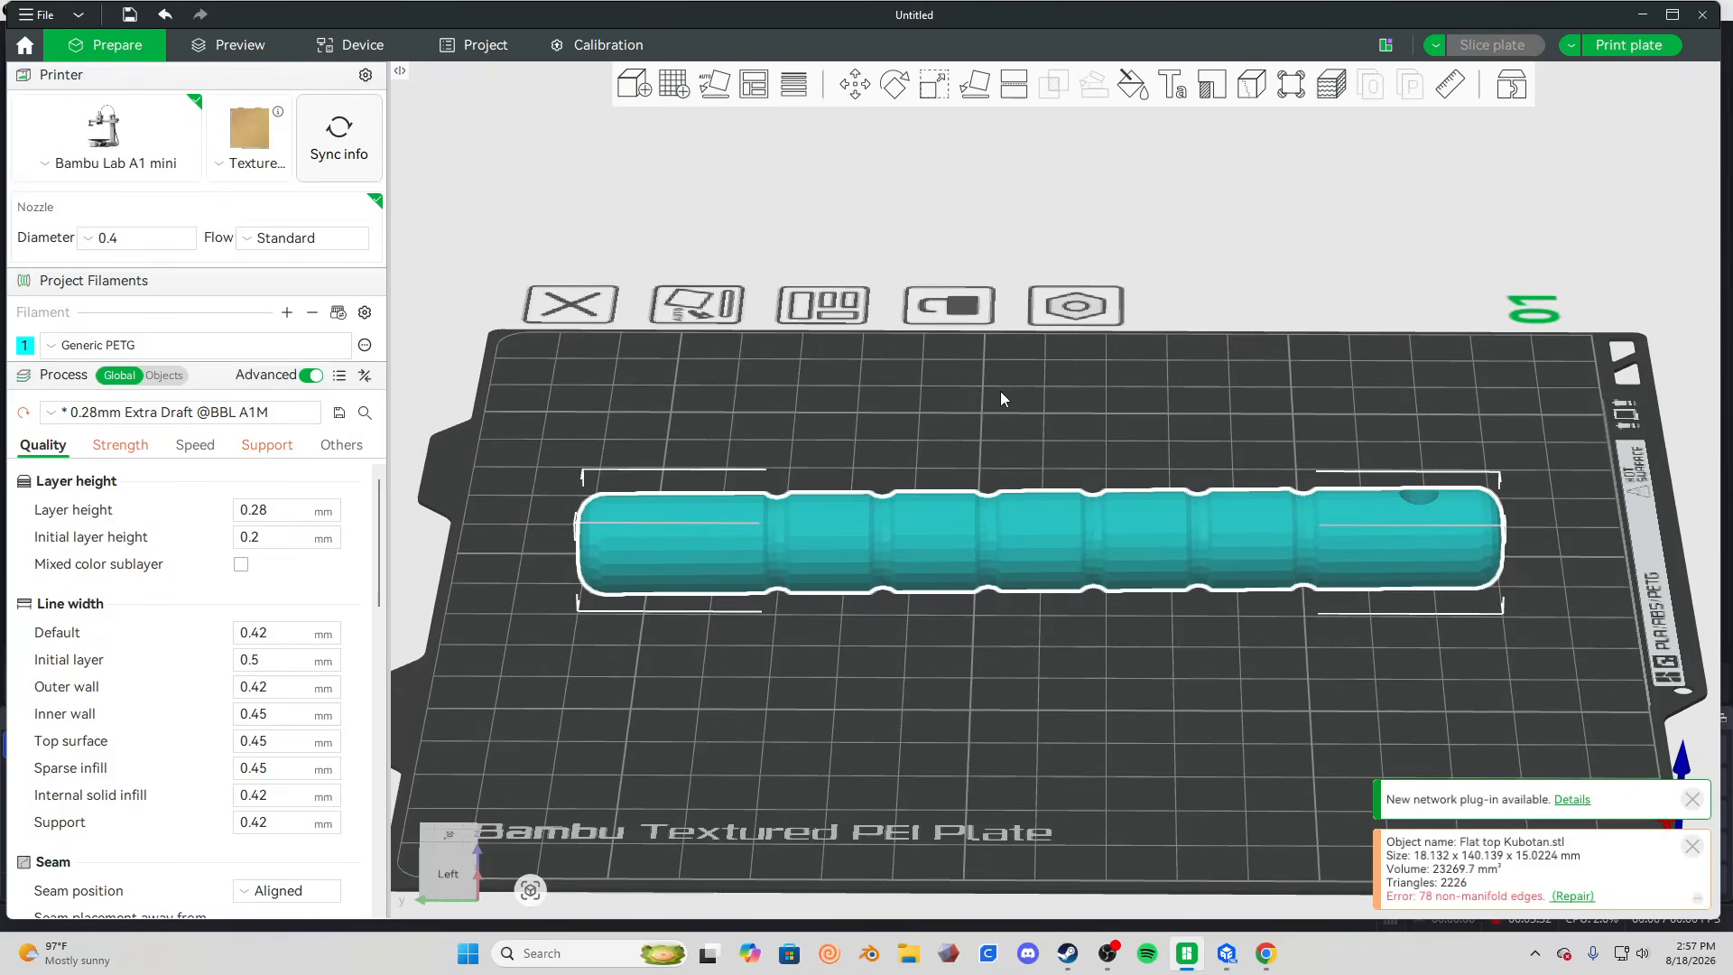
click(897, 83)
drag(1218, 524, 1170, 435)
click(1372, 485)
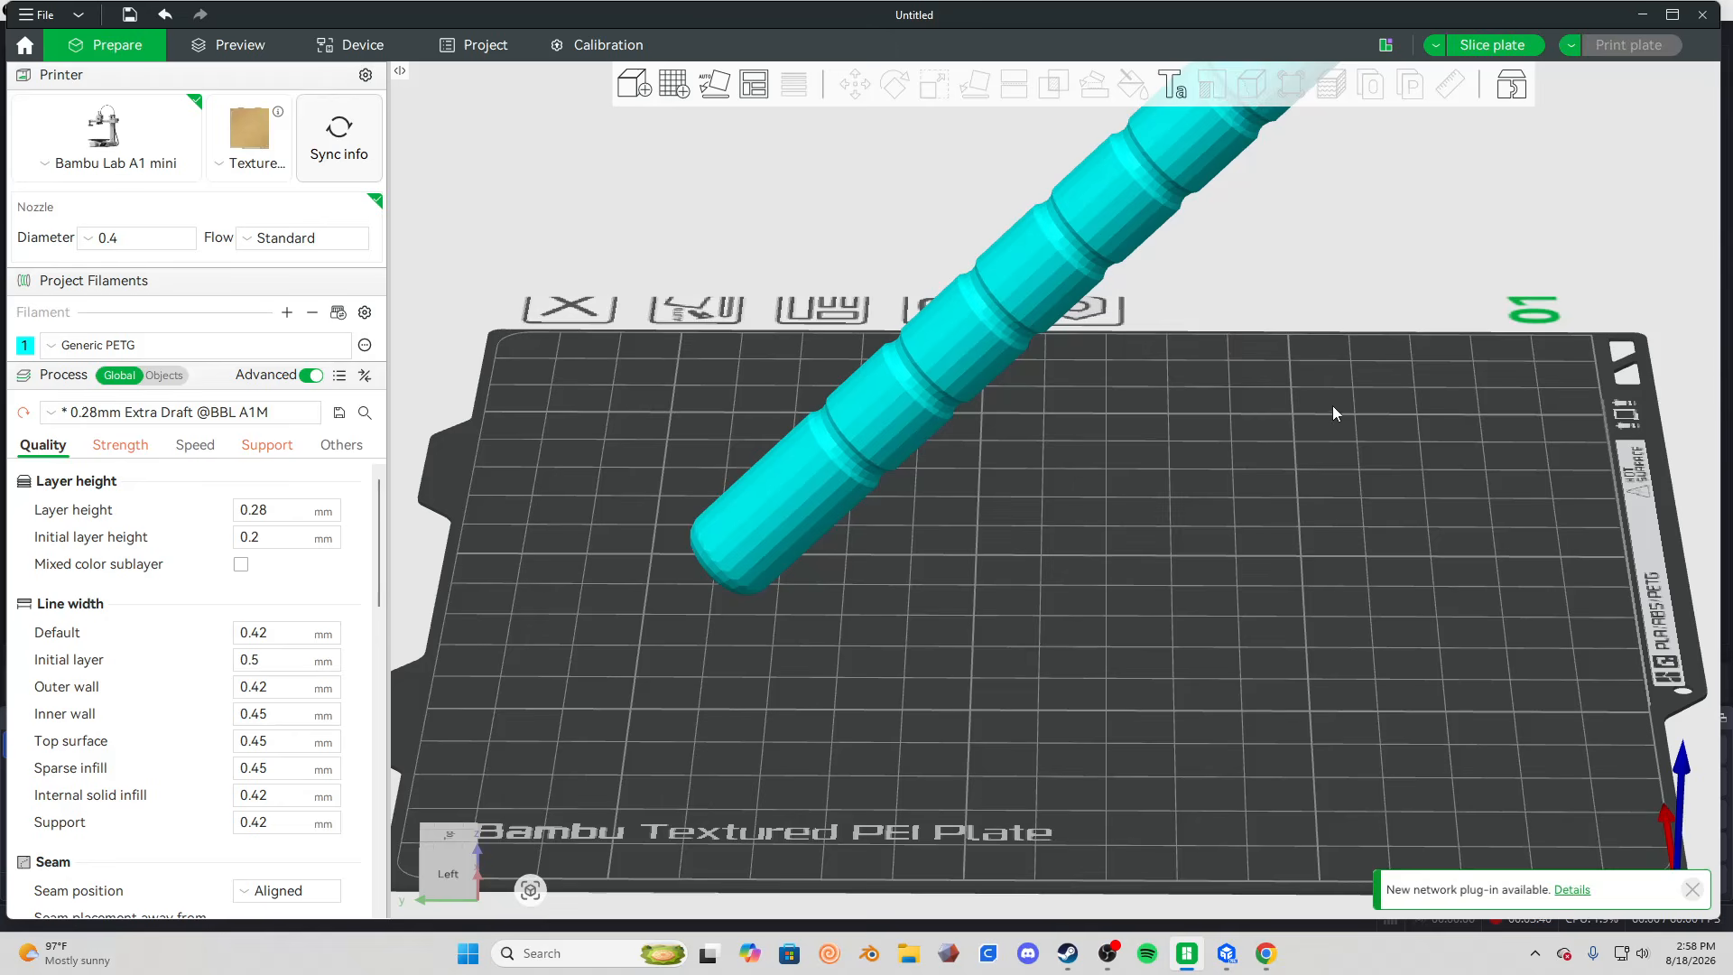
Slice the tilted model and inspect its tree supports and outer surface from several sides.
right_drag(1287, 461, 1250, 664)
drag(1250, 668, 1488, 161)
click(1492, 45)
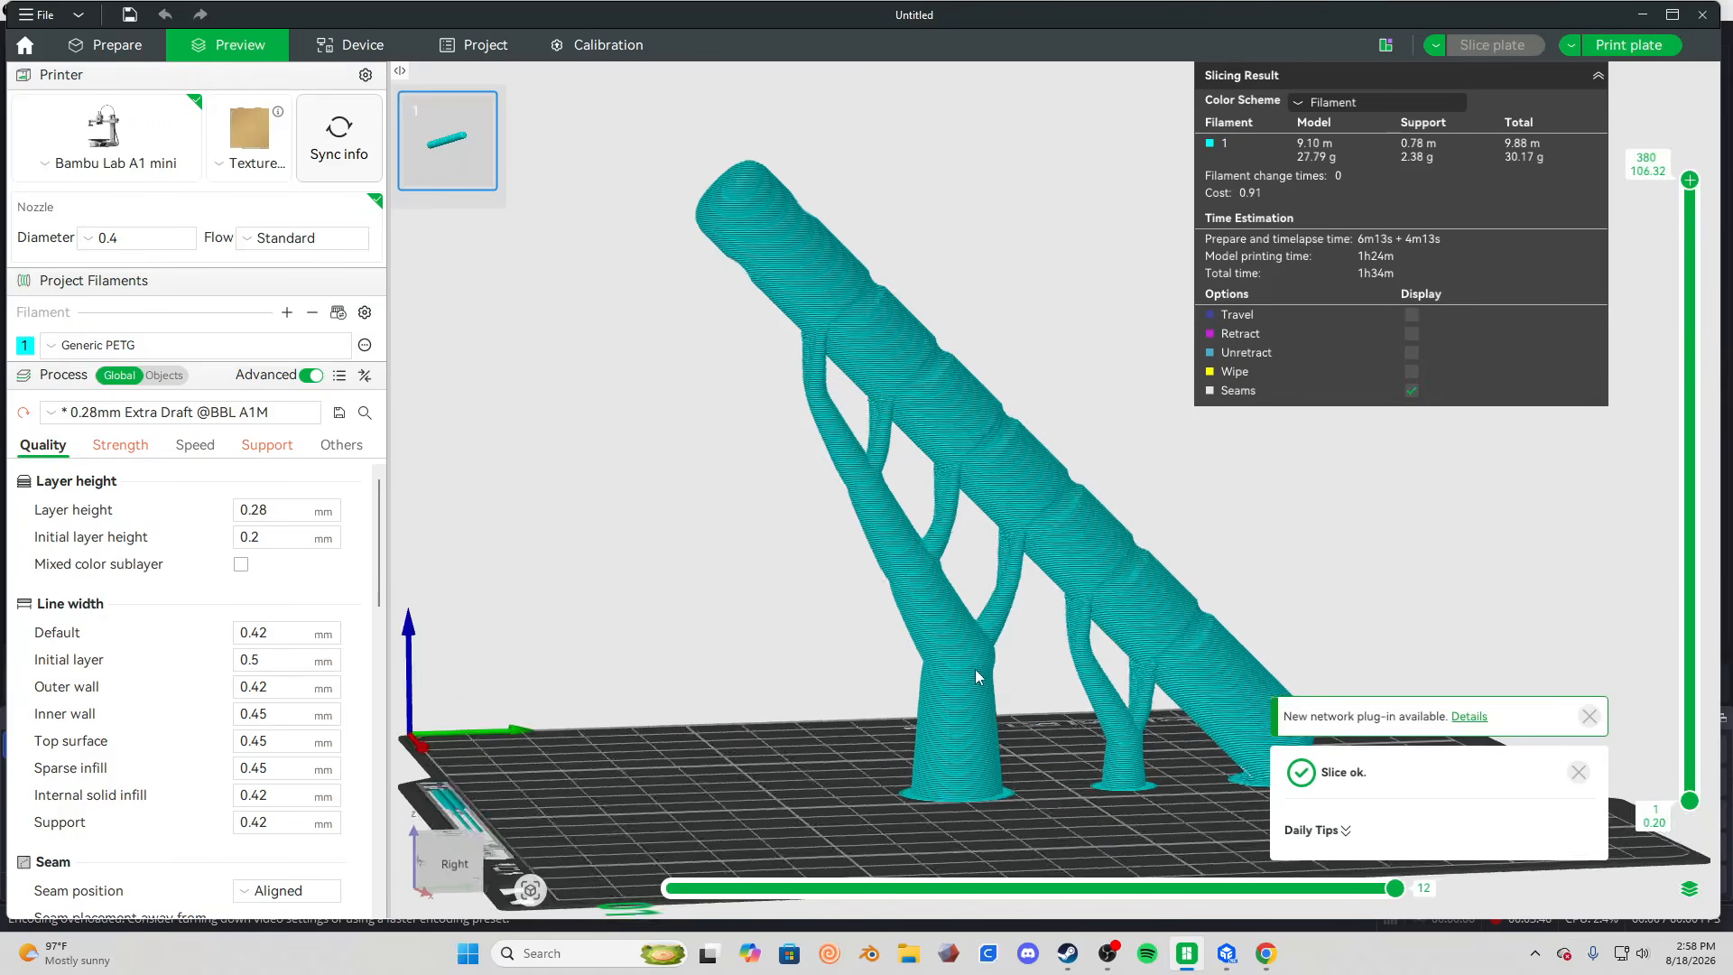
scroll(975, 662, up, 8)
drag(1066, 612, 1431, 565)
scroll(1417, 569, down, 6)
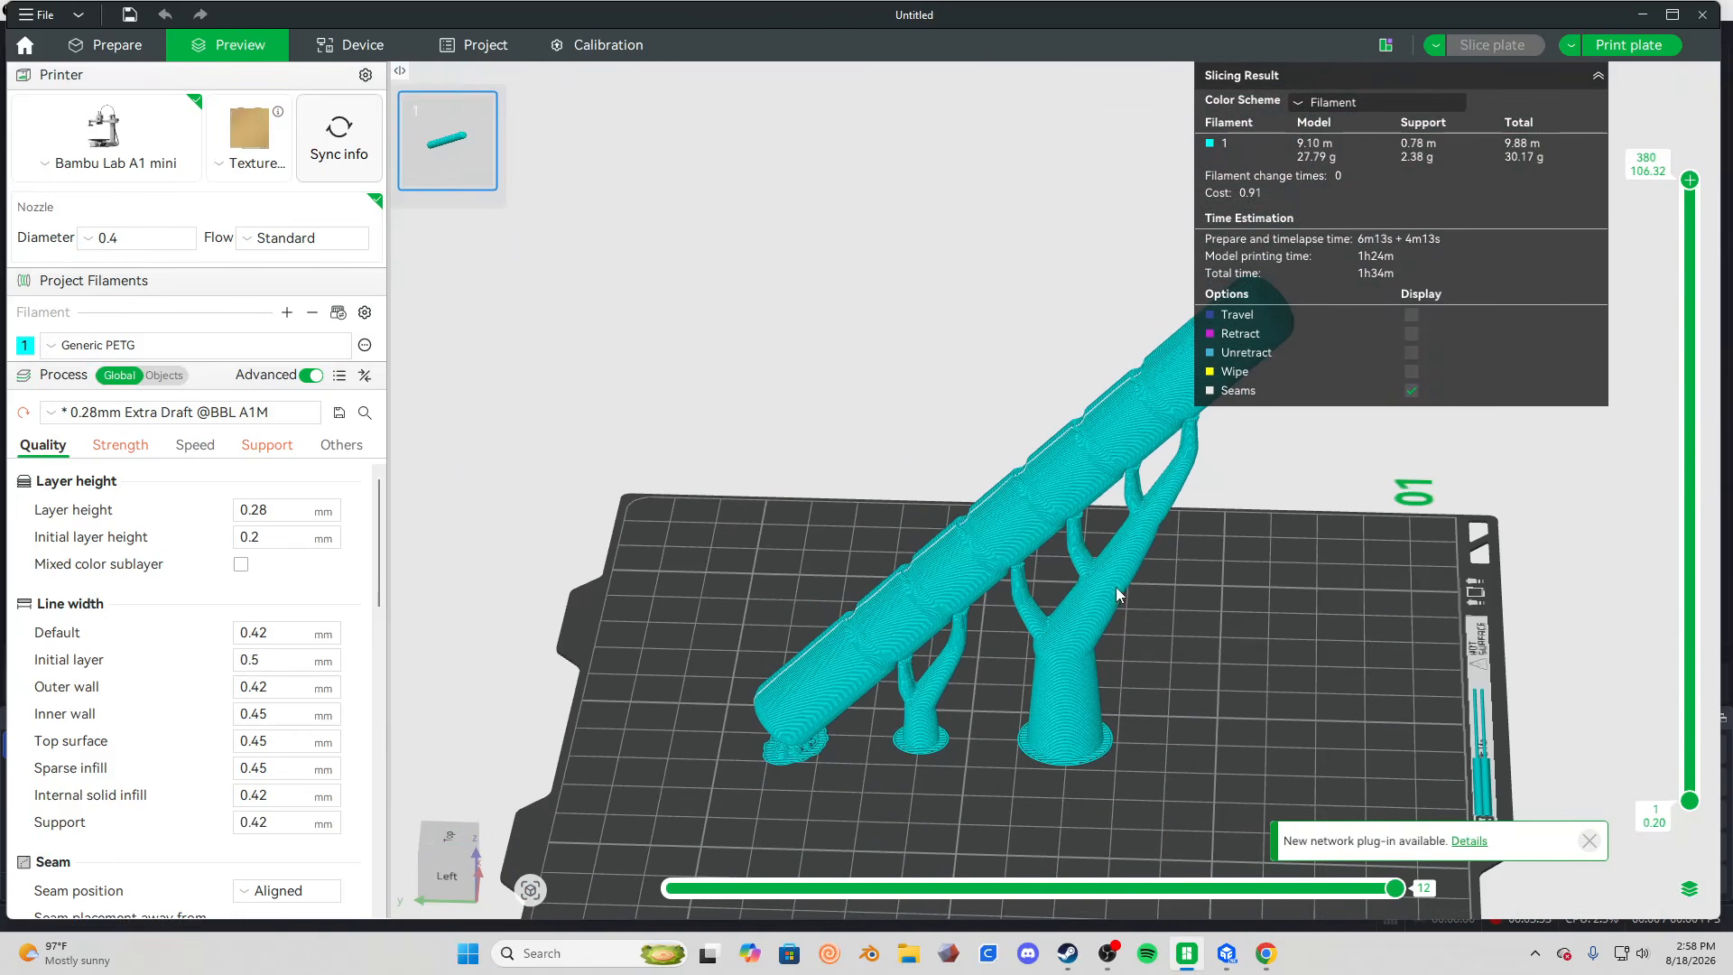
scroll(1225, 697, up, 10)
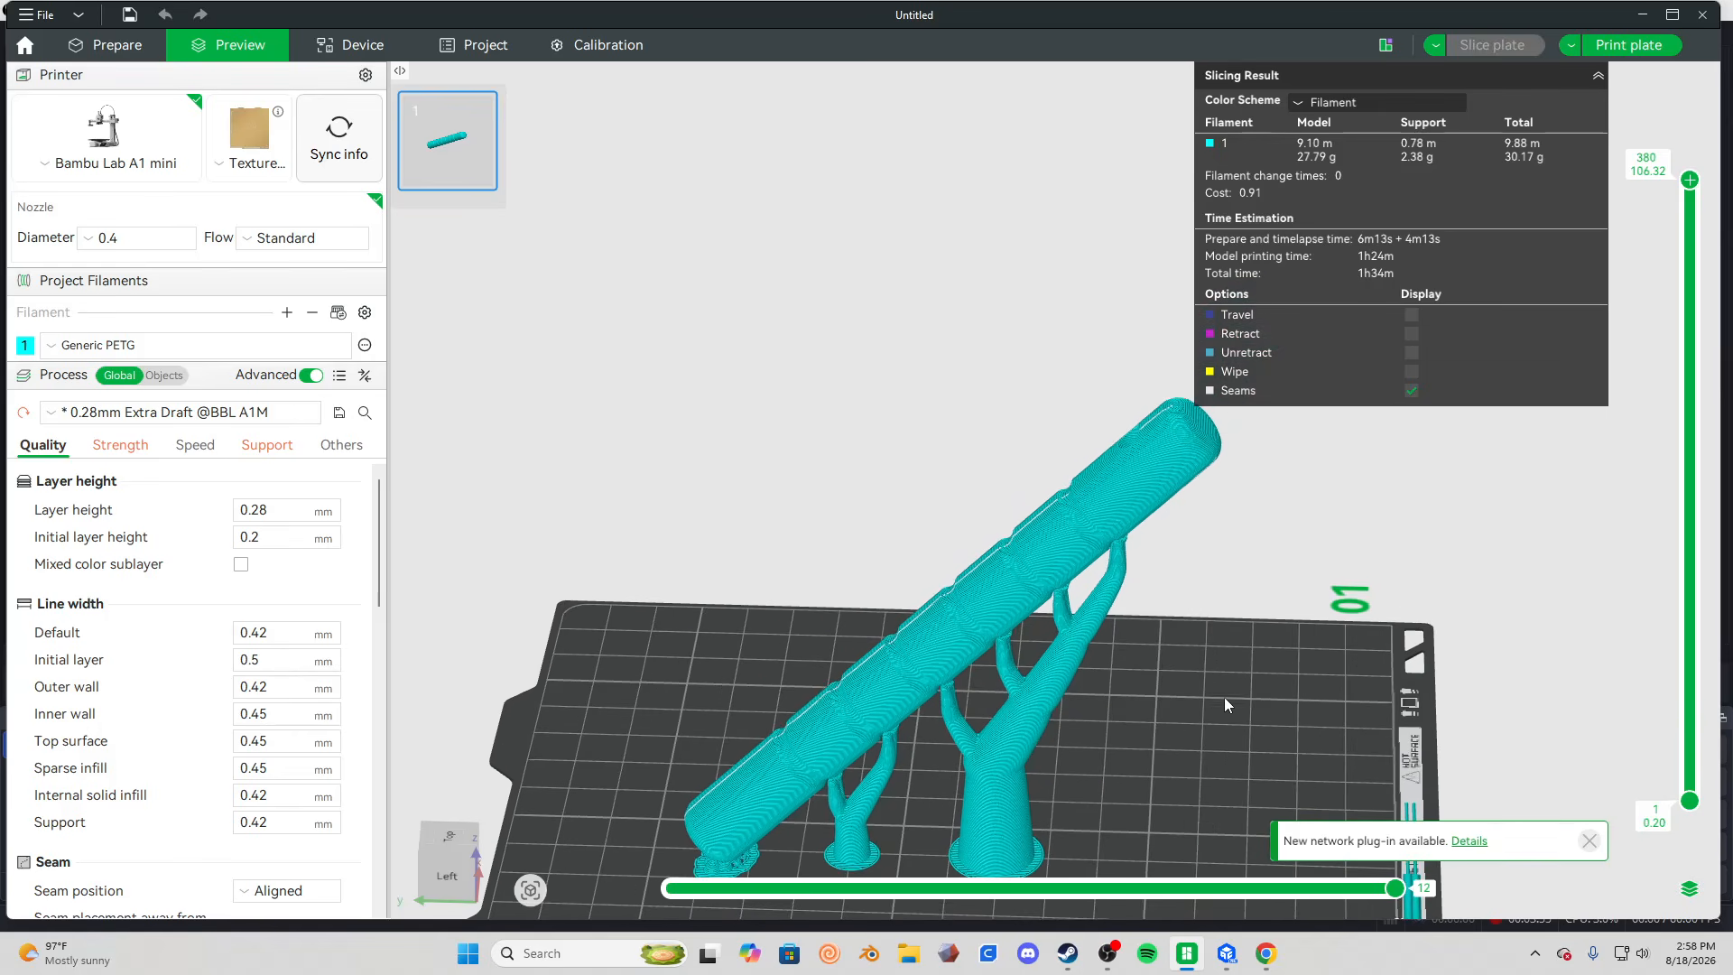
drag(1232, 701, 1150, 685)
Return to model preparation and examine the tilted model and the hole through its upper end.
click(119, 44)
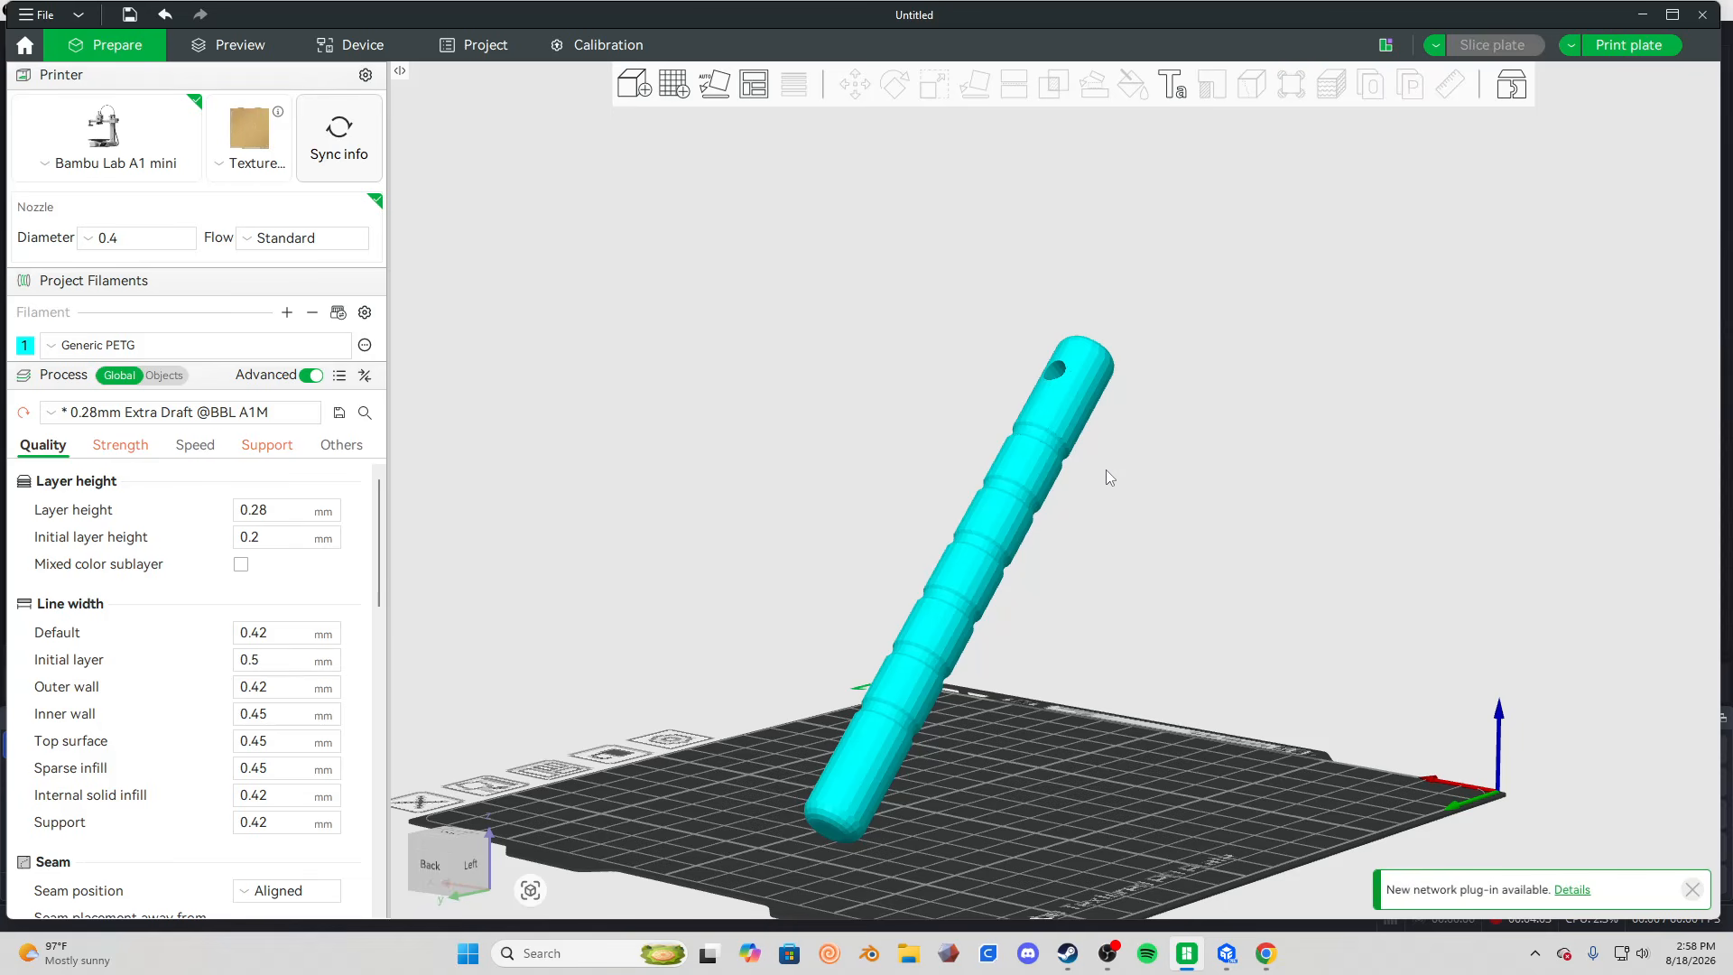
drag(1072, 473, 1107, 623)
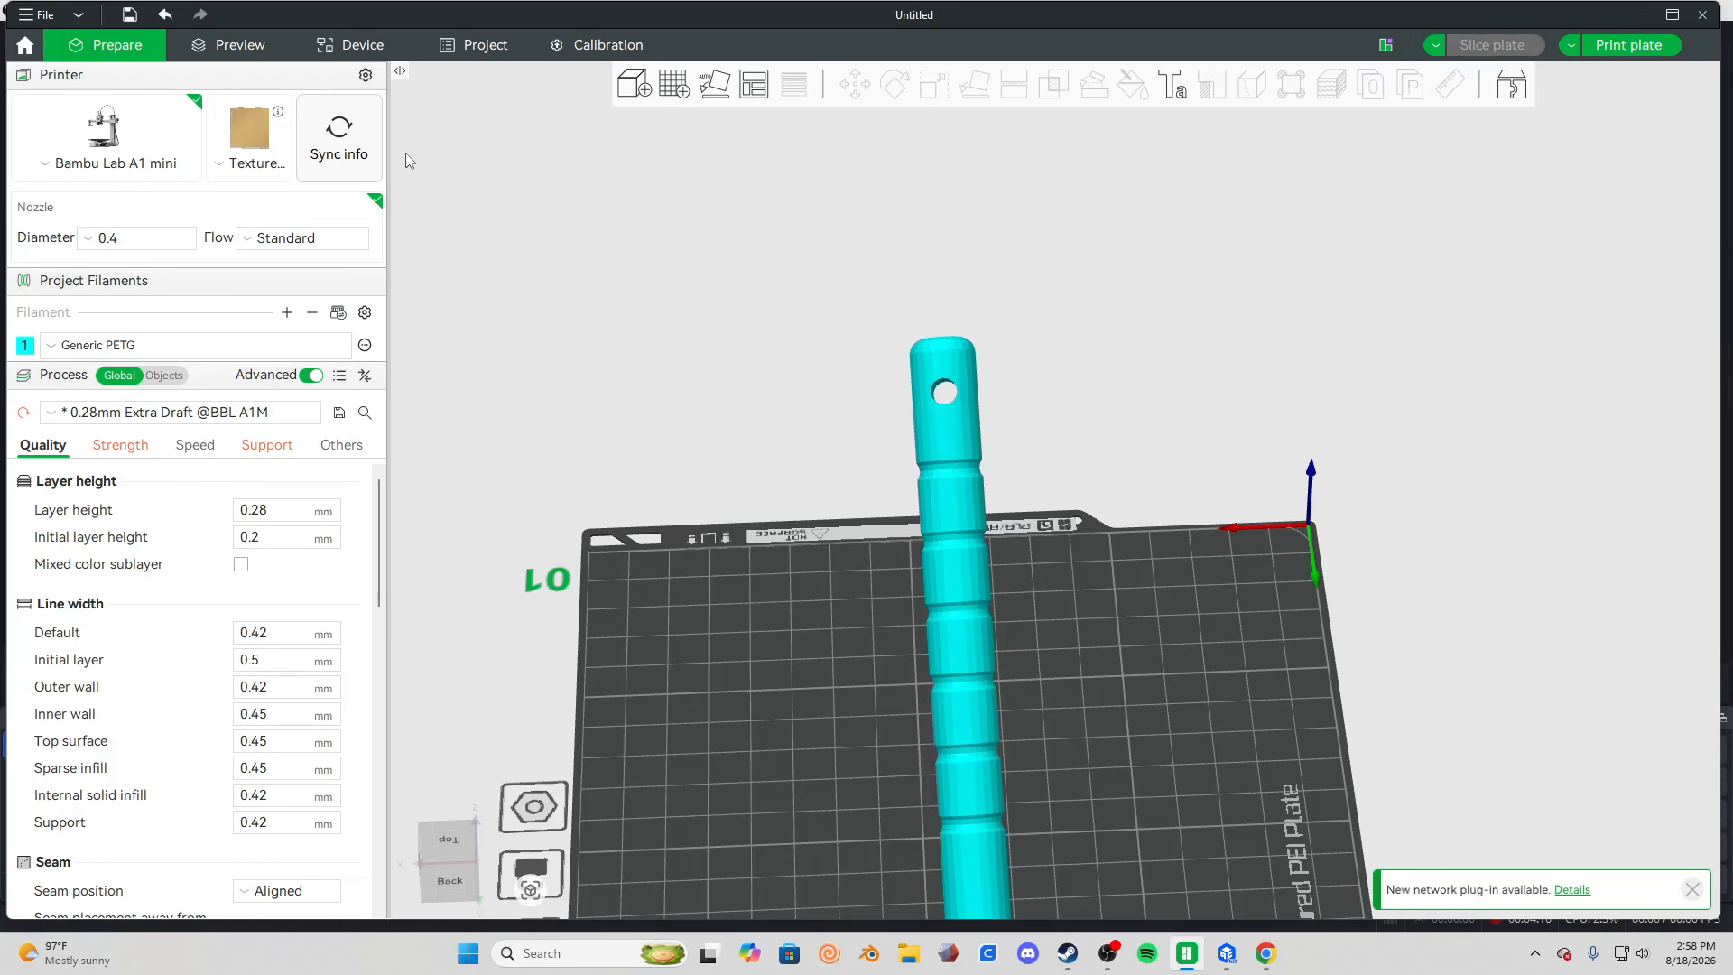
drag(1114, 452, 1255, 470)
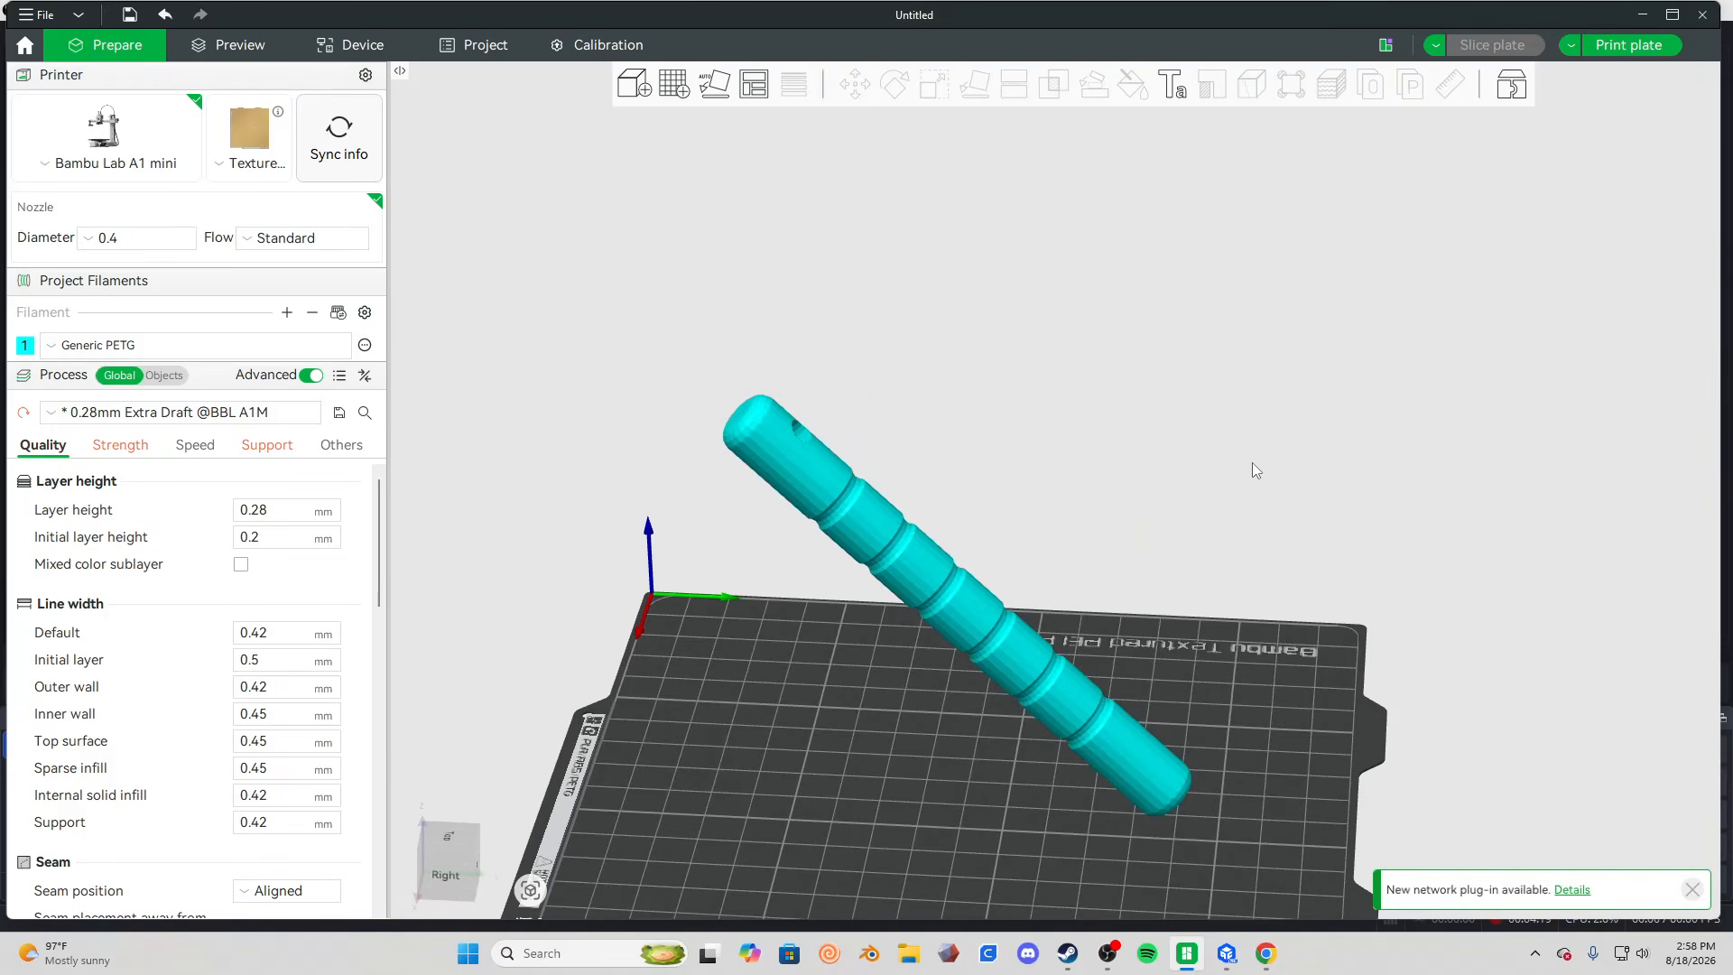